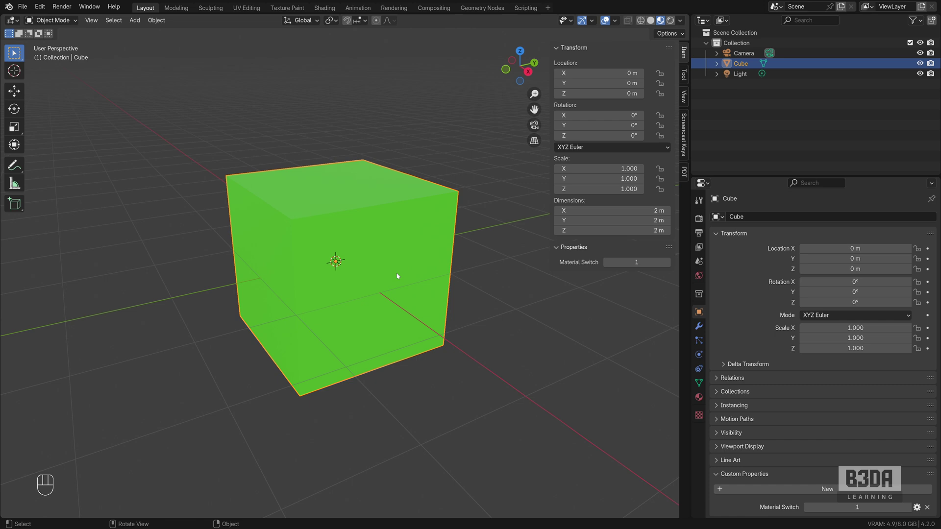
Raise Material Switch to show red, then bring it back to 1 for green.
{"action": "scroll", "coordinate": [588, 277], "scroll_direction": "up", "scroll_amount": 1}
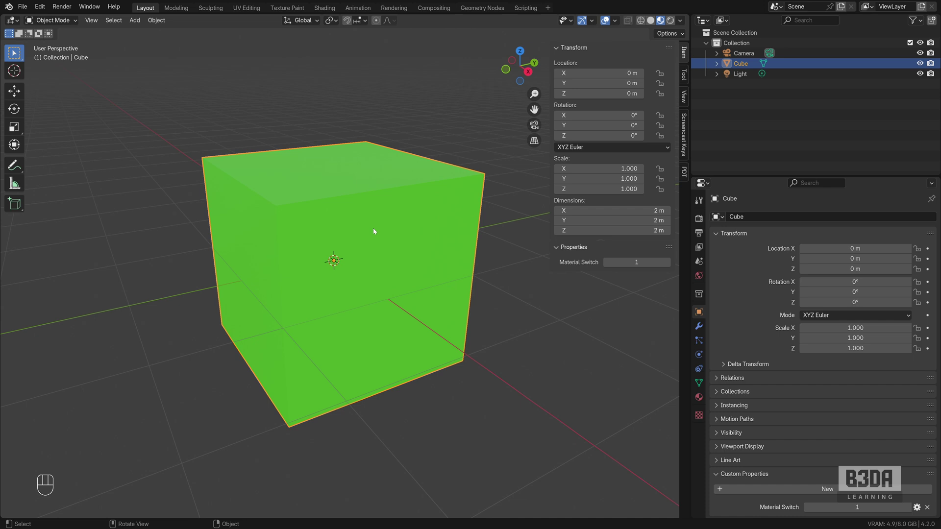
{"action": "left_click", "coordinate": [667, 263]}
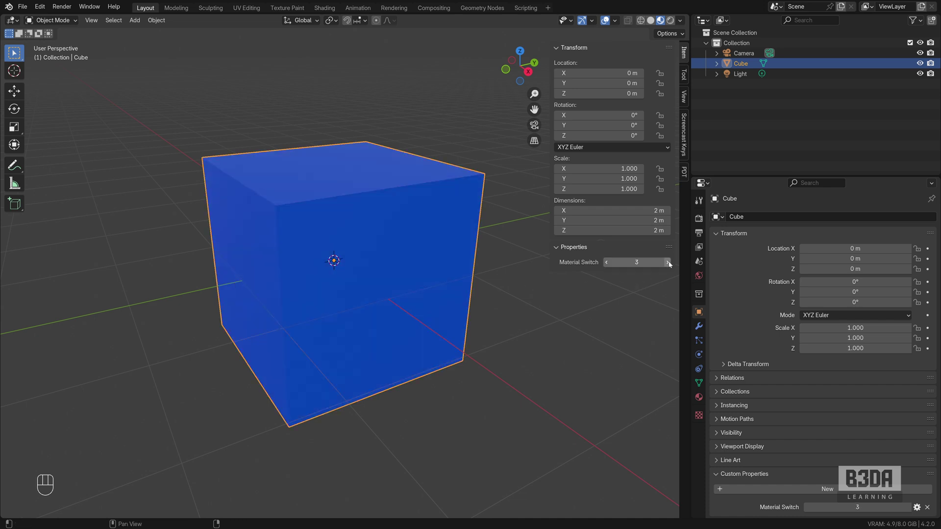
{"action": "left_click", "coordinate": [606, 263]}
{"action": "left_click", "coordinate": [606, 263]}
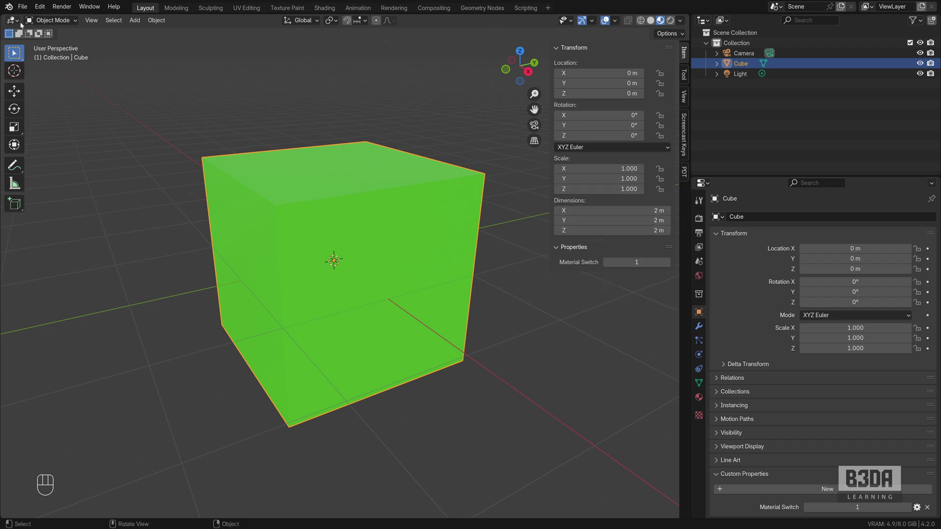
Start a new General scene, discarding unsaved changes.
{"action": "left_click", "coordinate": [22, 7]}
{"action": "mouse_move", "coordinate": [59, 19]}
{"action": "left_click", "coordinate": [144, 18]}
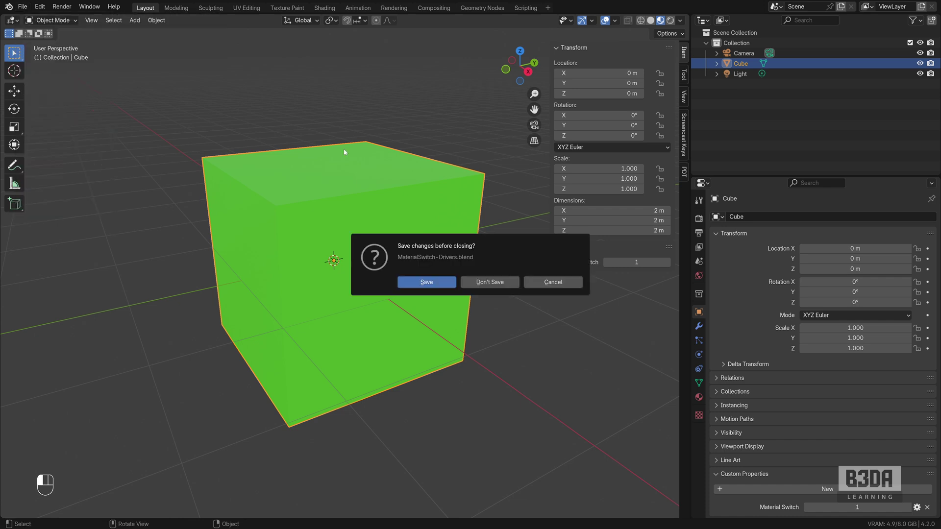
{"action": "left_click", "coordinate": [492, 282]}
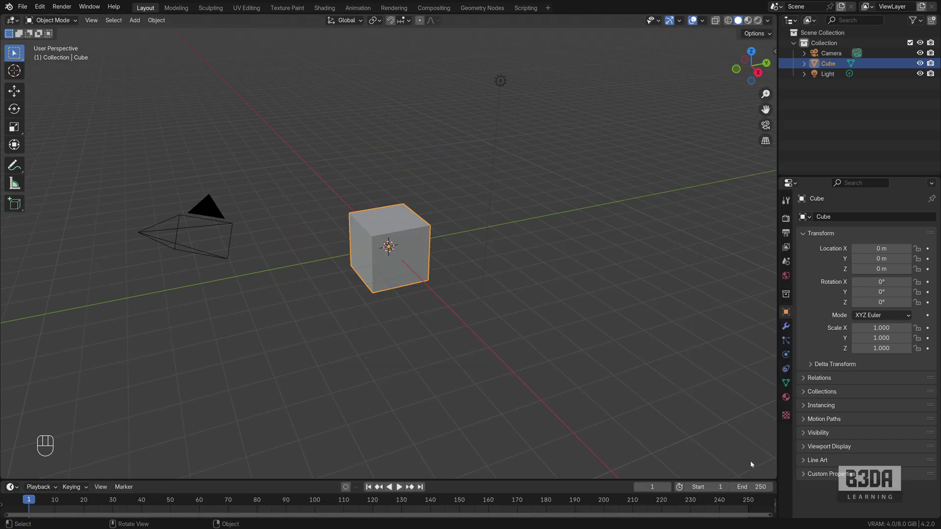
Turn the enlarged timeline into a Shader Editor with the viewport in Material Preview.
{"action": "left_click_drag", "start_coordinate": [772, 479], "coordinate": [147, 250]}
{"action": "left_click", "coordinate": [19, 257]}
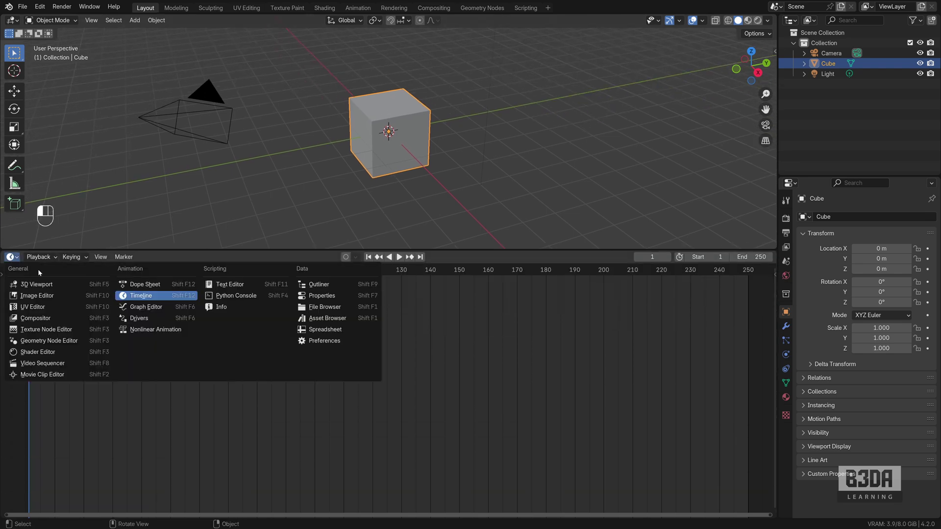
{"action": "left_click", "coordinate": [49, 352]}
{"action": "left_click_drag", "start_coordinate": [353, 381], "coordinate": [455, 369]}
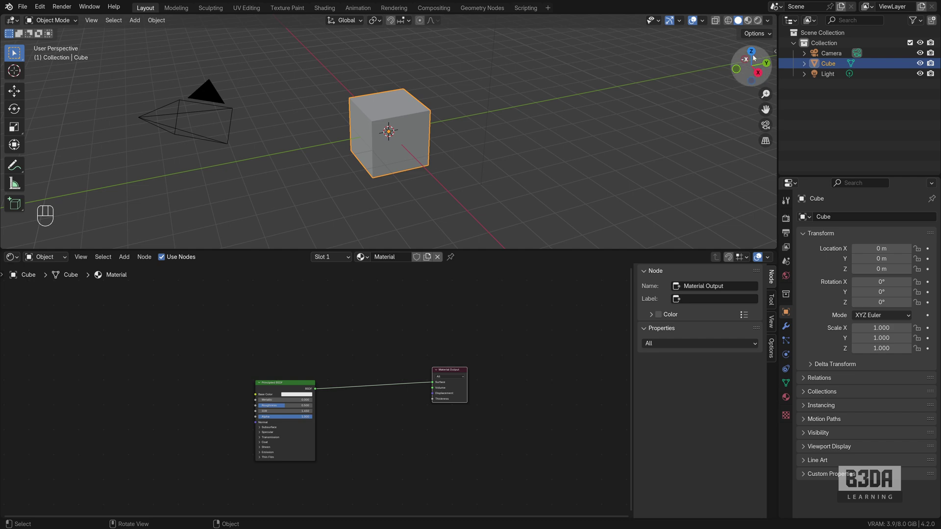
{"action": "left_click", "coordinate": [749, 20]}
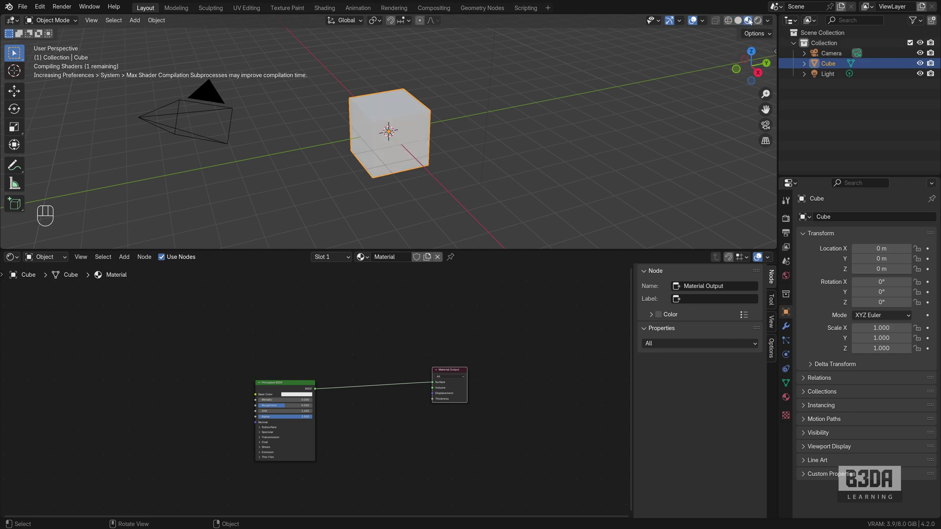
{"action": "left_click_drag", "start_coordinate": [484, 249], "coordinate": [483, 183]}
Duplicate the Principled BSDF and place the copy above the original.
{"action": "scroll", "coordinate": [421, 368], "scroll_direction": "up", "scroll_amount": 3}
{"action": "scroll", "coordinate": [422, 369], "scroll_direction": "up", "scroll_amount": 1}
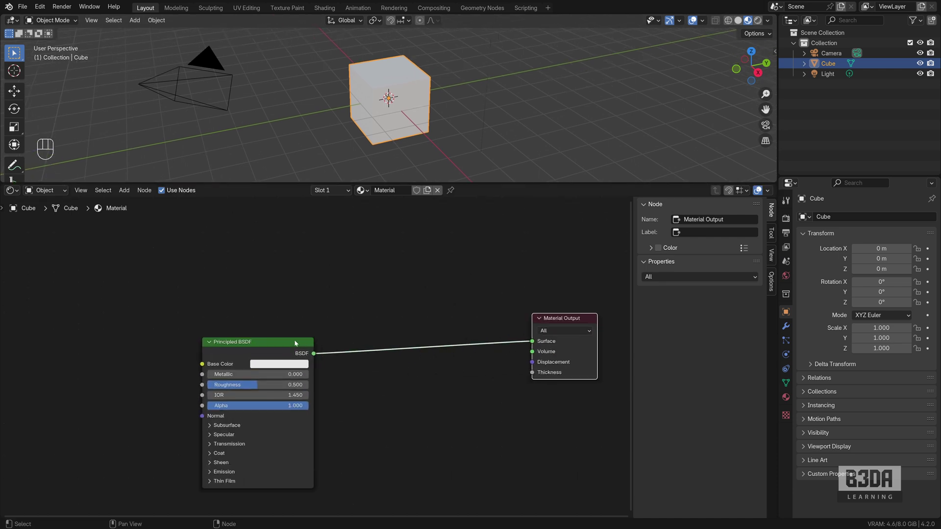
{"action": "left_click", "coordinate": [289, 368]}
{"action": "scroll", "coordinate": [389, 365], "scroll_direction": "down", "scroll_amount": 1}
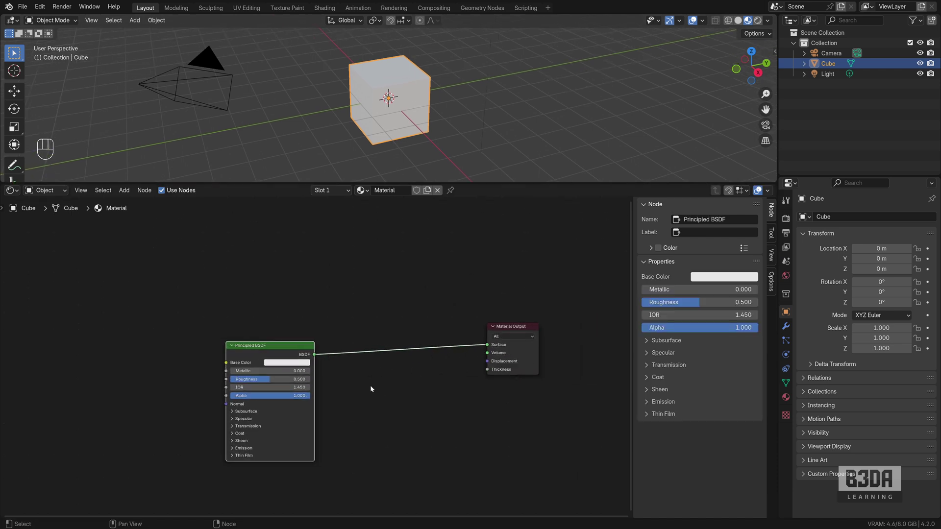
{"action": "key", "text": "shift+d"}
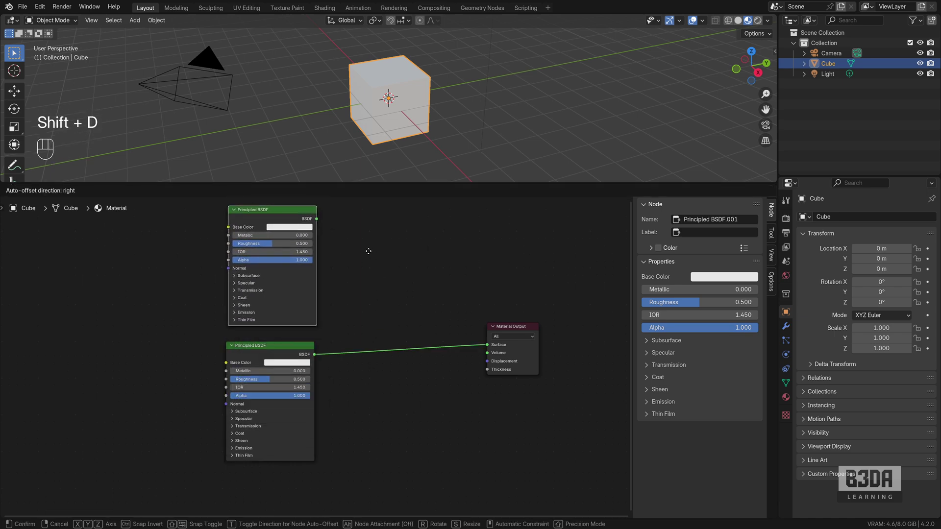
{"action": "left_click", "coordinate": [367, 255]}
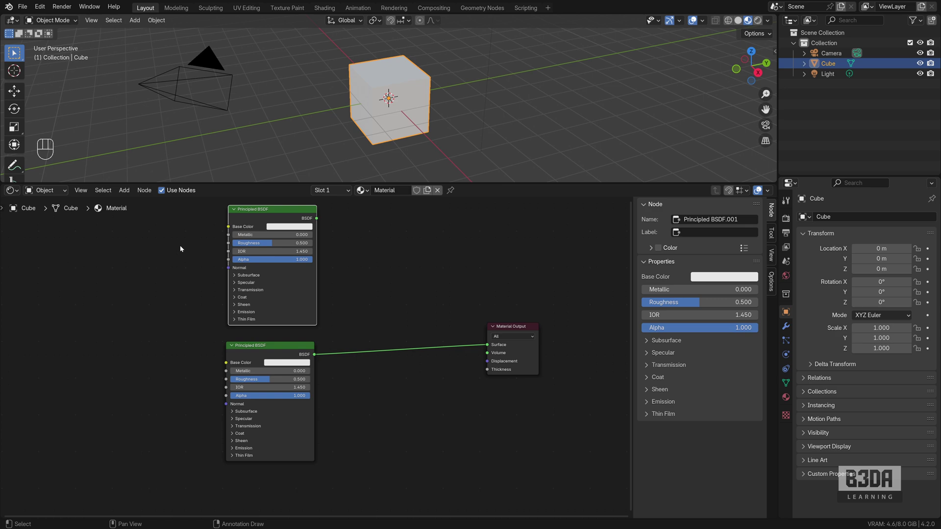
Set the lower BSDF's base colour to green and the upper one's to red.
{"action": "left_click", "coordinate": [295, 364]}
{"action": "left_click_drag", "start_coordinate": [300, 280], "coordinate": [272, 263]}
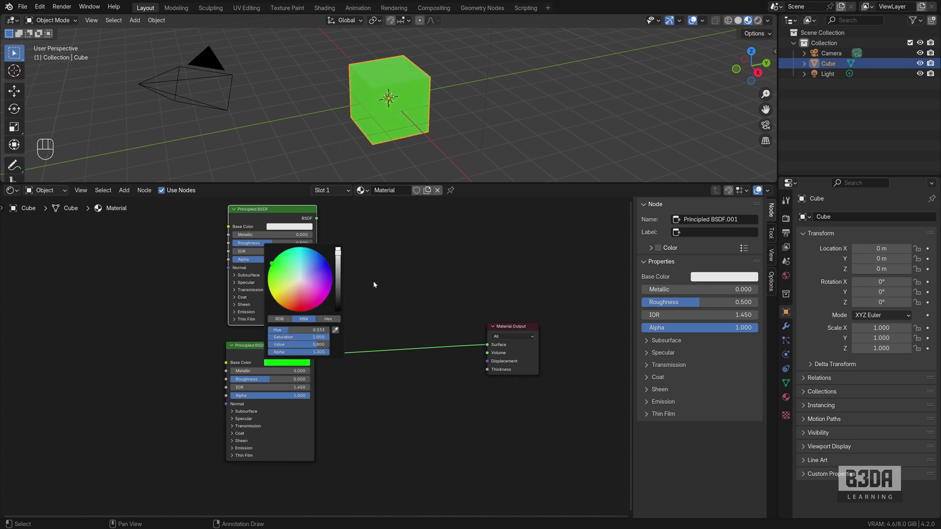
{"action": "left_click", "coordinate": [290, 226]}
{"action": "left_click_drag", "start_coordinate": [294, 201], "coordinate": [329, 200]}
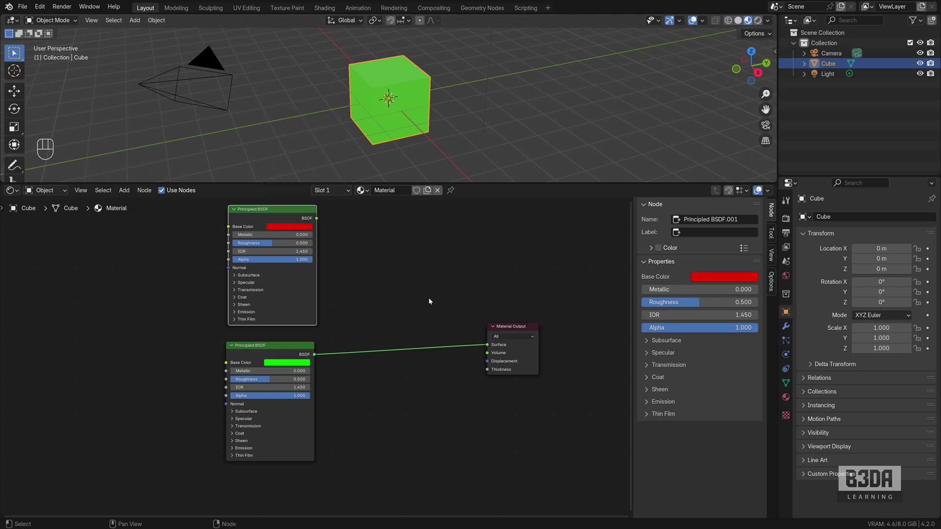
Insert a Mix Shader into the output link with the red BSDF in its second Shader input.
{"action": "key", "text": "shift+a"}
{"action": "mouse_move", "coordinate": [429, 298]}
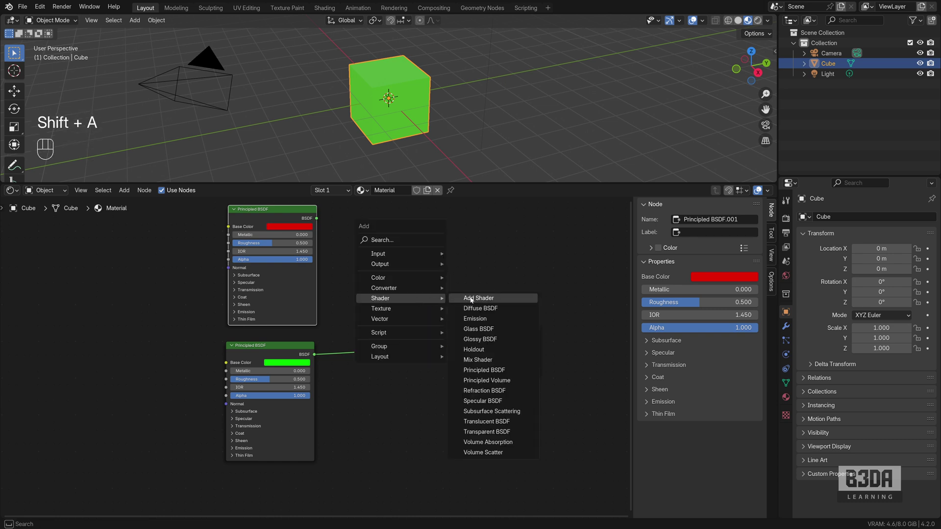
{"action": "left_click", "coordinate": [478, 360]}
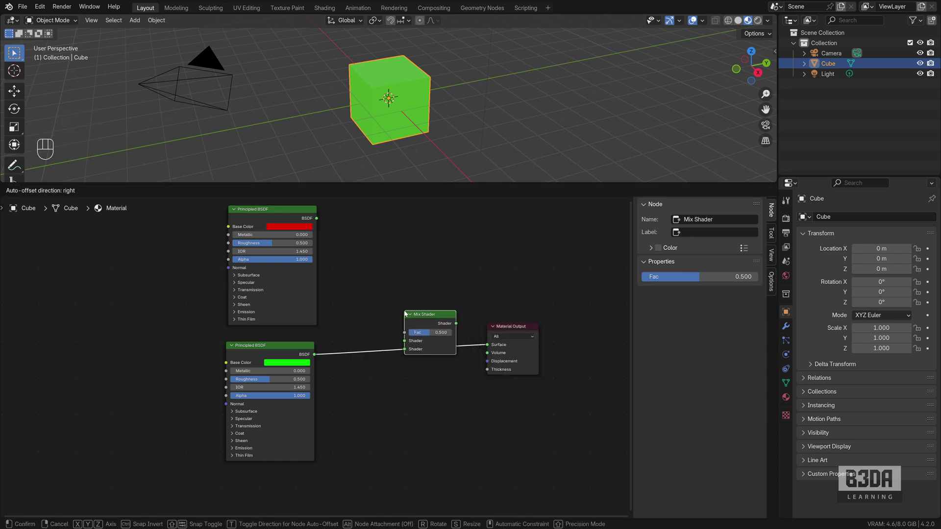
{"action": "left_click", "coordinate": [405, 314]}
{"action": "left_click_drag", "start_coordinate": [319, 222], "coordinate": [404, 349]}
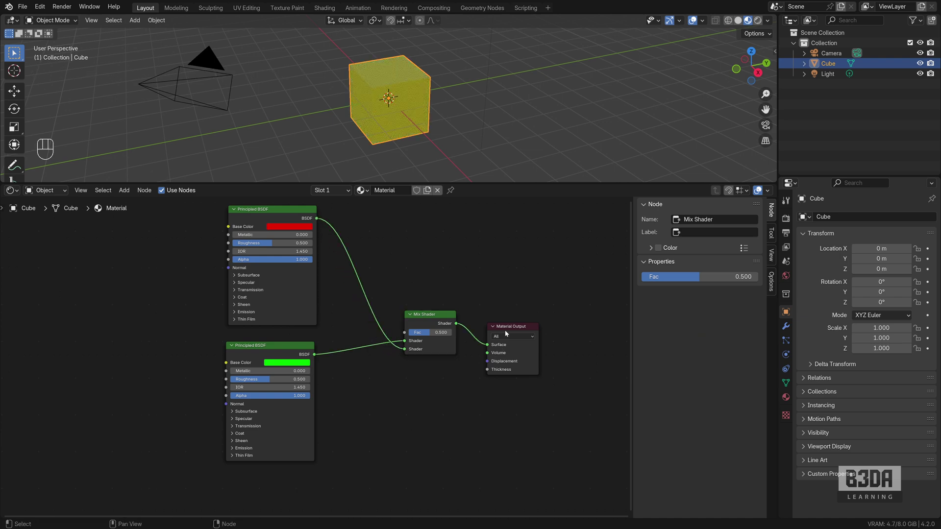
{"action": "left_click_drag", "start_coordinate": [515, 327], "coordinate": [545, 315]}
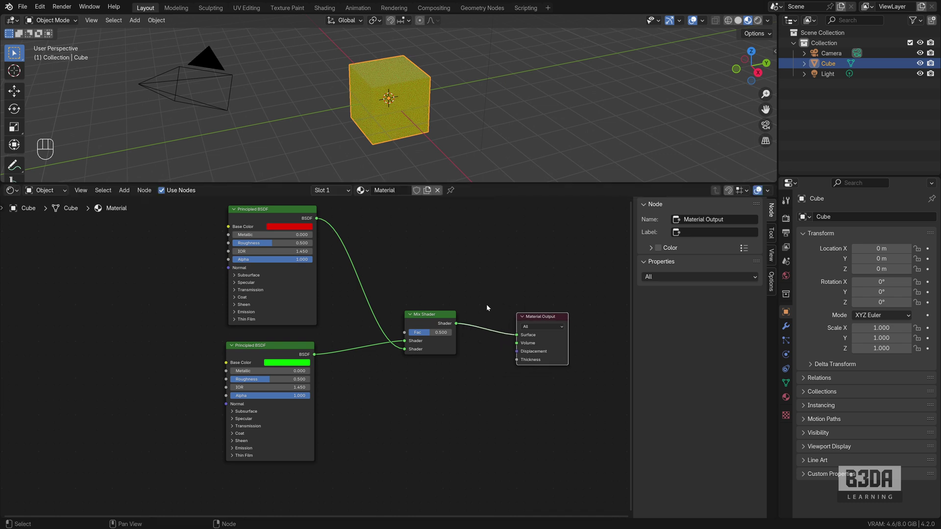
{"action": "middle_click_drag", "start_coordinate": [460, 325], "coordinate": [456, 339]}
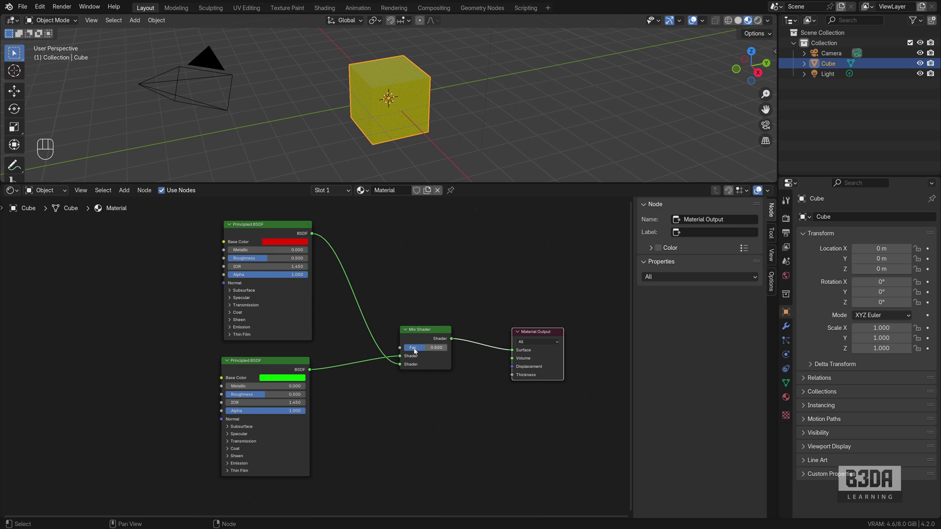
Test Fac at 0 (green), leave it at 1 (red), and line up the BSDF nodes.
{"action": "left_click_drag", "start_coordinate": [438, 351], "coordinate": [402, 351]}
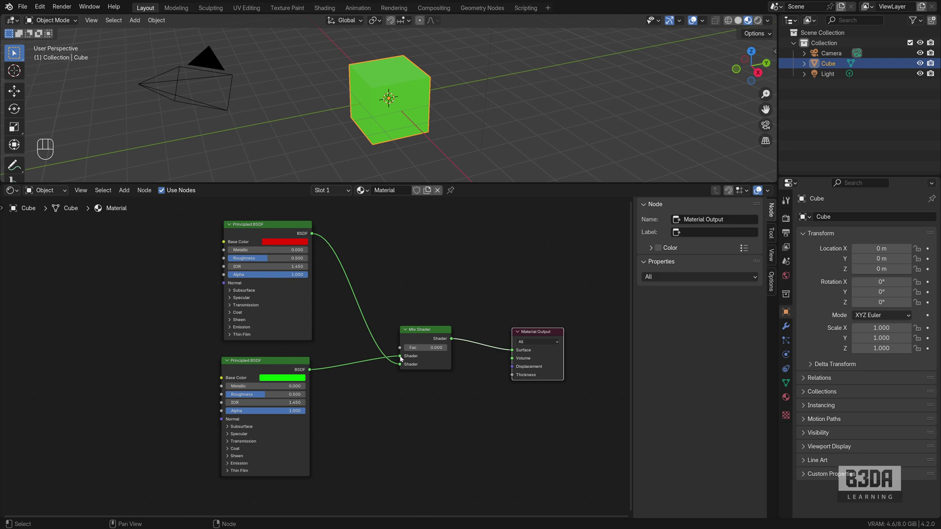
{"action": "left_click_drag", "start_coordinate": [419, 348], "coordinate": [449, 347]}
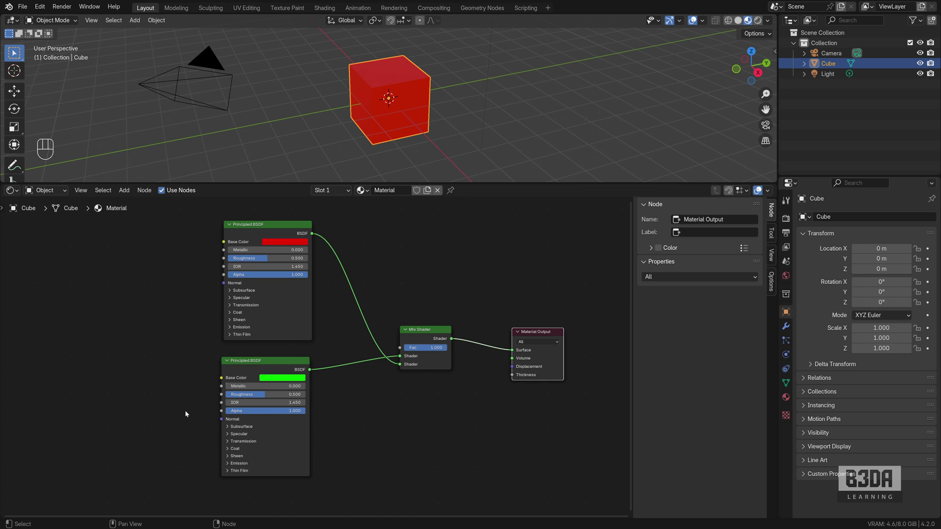
{"action": "left_click_drag", "start_coordinate": [279, 364], "coordinate": [164, 323]}
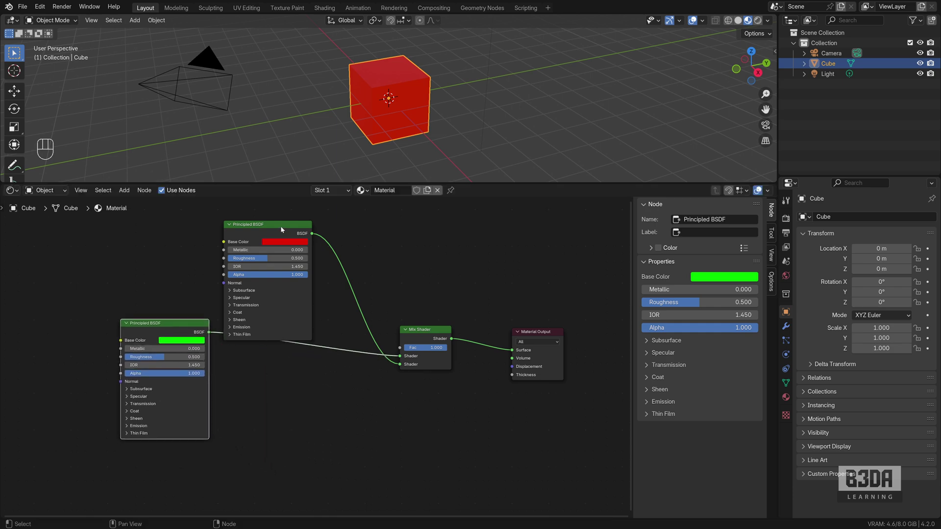
{"action": "mouse_move", "coordinate": [282, 229]}
{"action": "left_mouse_down"}
{"action": "mouse_move", "coordinate": [284, 390]}
{"action": "mouse_move", "coordinate": [292, 309]}
{"action": "mouse_move", "coordinate": [286, 416]}
{"action": "mouse_move", "coordinate": [276, 222]}
{"action": "left_mouse_up"}
{"action": "left_click_drag", "start_coordinate": [174, 324], "coordinate": [287, 356]}
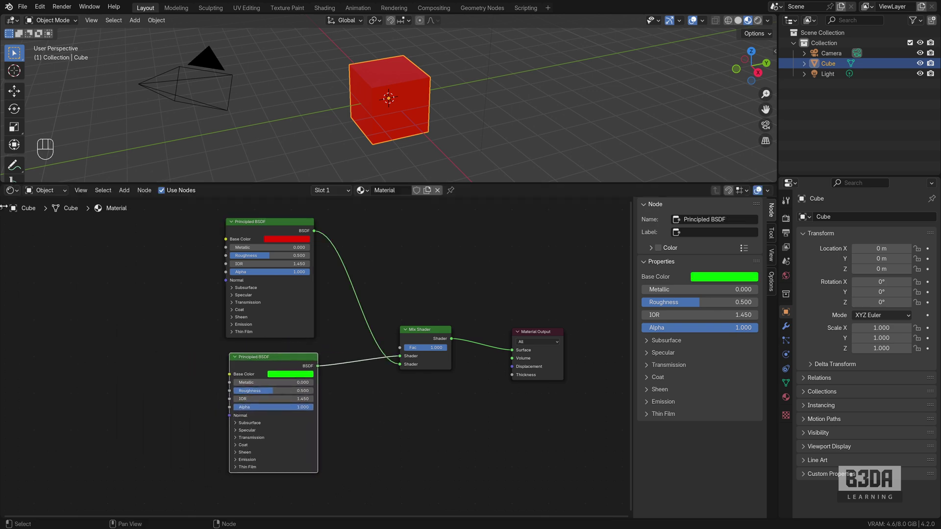
{"action": "left_click_drag", "start_coordinate": [2, 207], "coordinate": [27, 210]}
Annotate 0 beside the green BSDF and 1 beside the red BSDF, then enlarge Properties.
{"action": "left_click", "coordinate": [14, 230]}
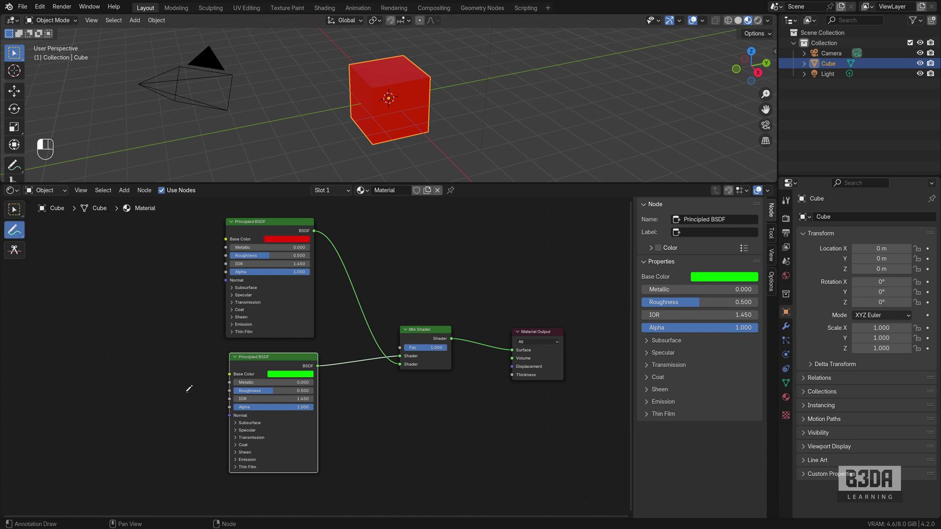
{"action": "mouse_move", "coordinate": [185, 391]}
{"action": "left_mouse_down"}
{"action": "mouse_move", "coordinate": [194, 418]}
{"action": "mouse_move", "coordinate": [193, 391]}
{"action": "left_mouse_up"}
{"action": "mouse_move", "coordinate": [154, 270]}
{"action": "left_mouse_down"}
{"action": "mouse_move", "coordinate": [164, 265]}
{"action": "mouse_move", "coordinate": [166, 304]}
{"action": "left_mouse_up"}
{"action": "scroll", "coordinate": [311, 357], "scroll_direction": "down", "scroll_amount": 3}
{"action": "middle_click_drag", "start_coordinate": [326, 357], "coordinate": [296, 351]}
{"action": "scroll", "coordinate": [296, 350], "scroll_direction": "up", "scroll_amount": 2}
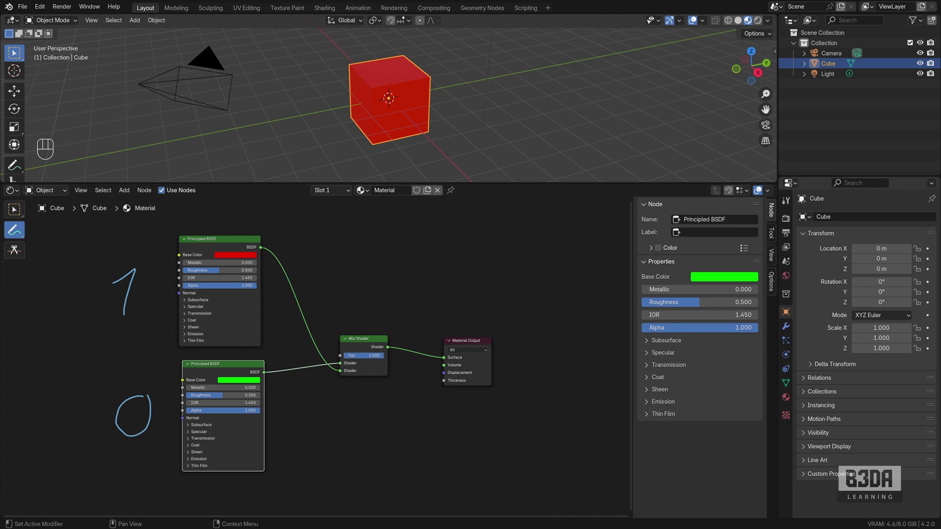
{"action": "left_click_drag", "start_coordinate": [838, 177], "coordinate": [838, 86]}
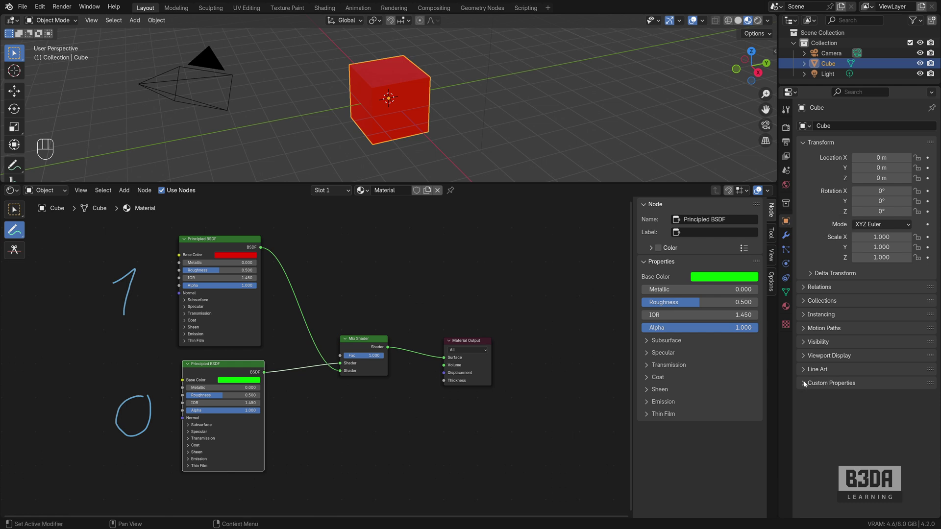
Add a custom property to the cube and make its type Integer.
{"action": "left_click", "coordinate": [830, 387]}
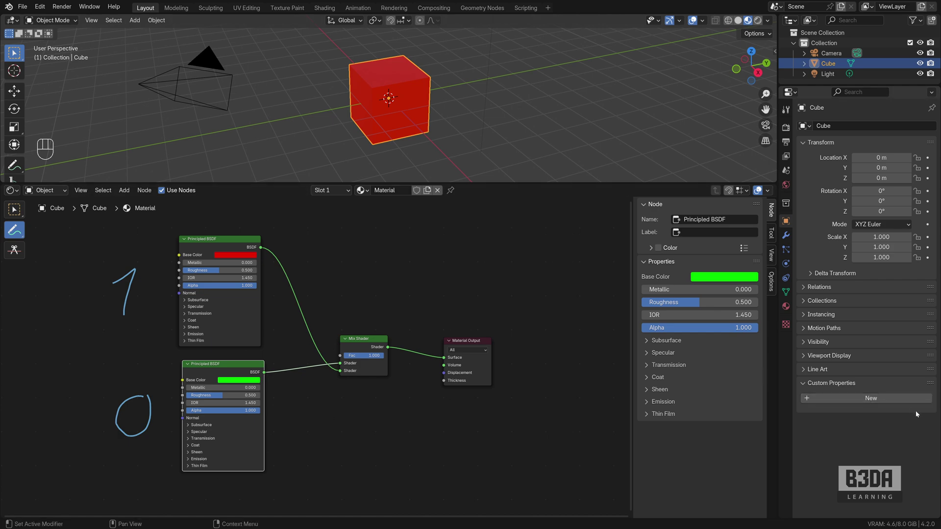
{"action": "left_click", "coordinate": [875, 399]}
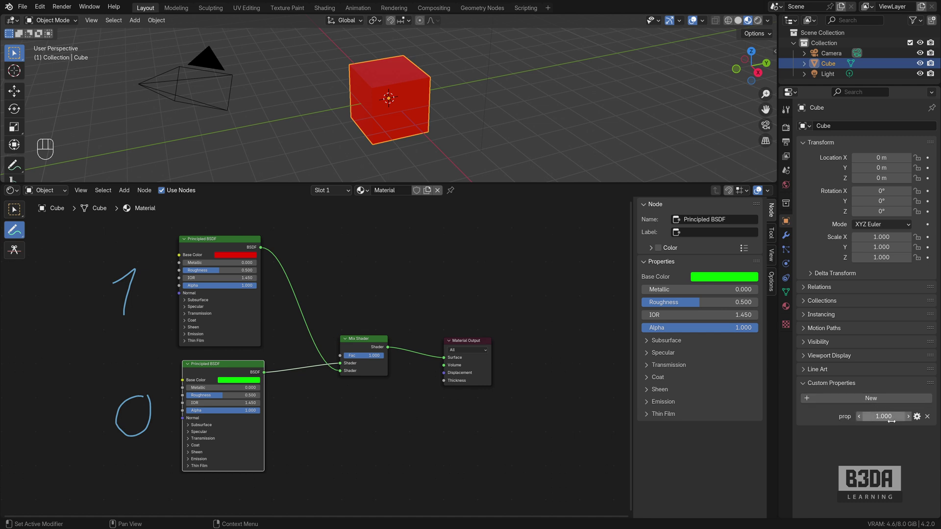
{"action": "left_click", "coordinate": [916, 417]}
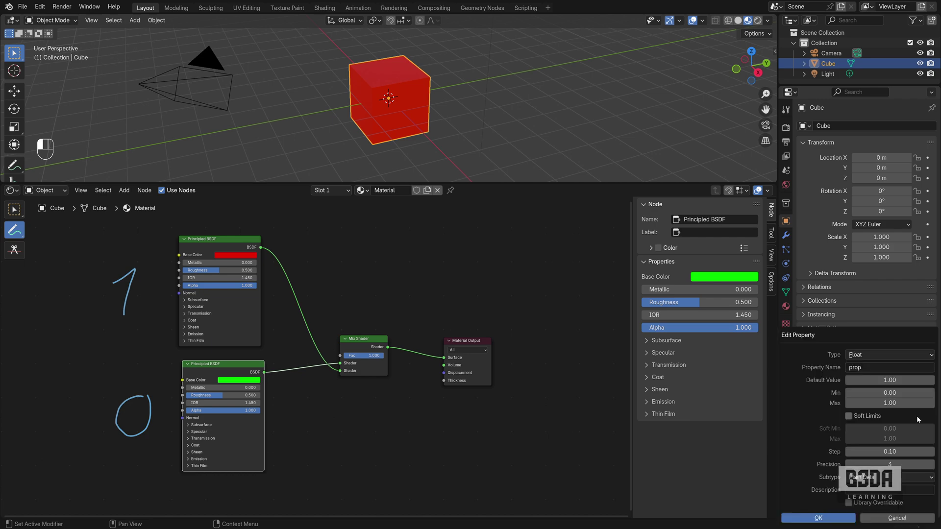
{"action": "left_click", "coordinate": [862, 355]}
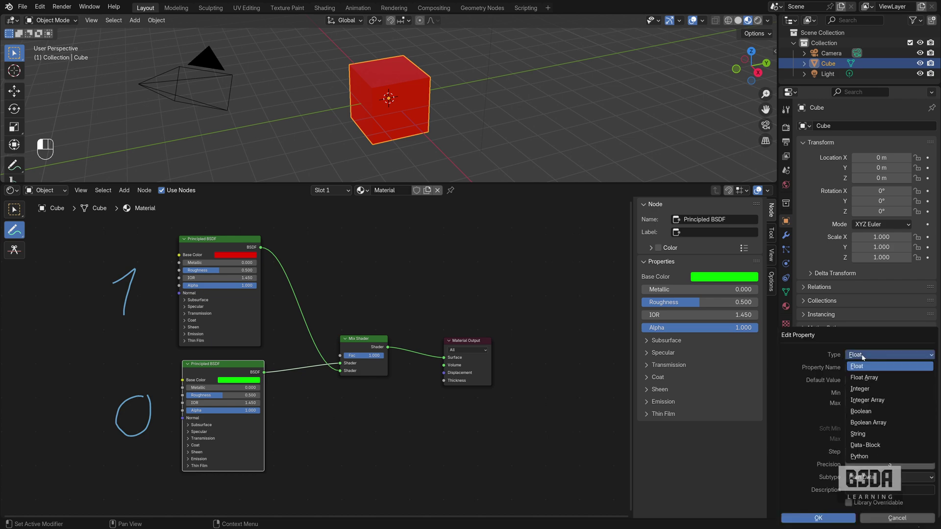
{"action": "left_click", "coordinate": [871, 389]}
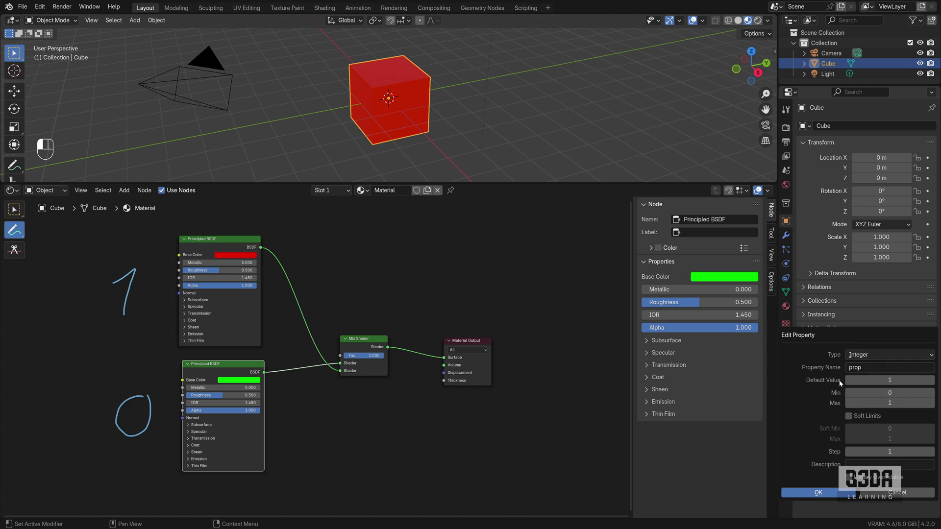
Set default and minimum to 0, name it 'Material Switch', and confirm.
{"action": "left_click", "coordinate": [848, 380]}
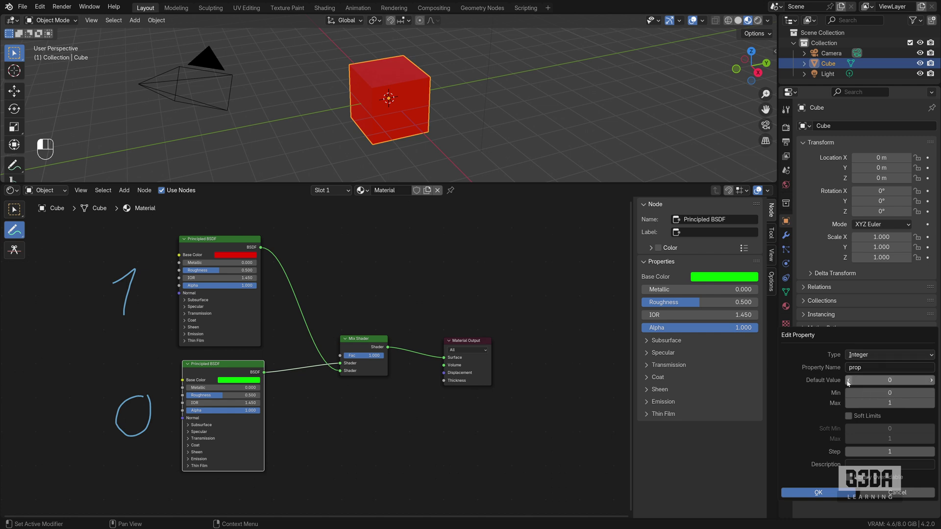
{"action": "left_click", "coordinate": [895, 393]}
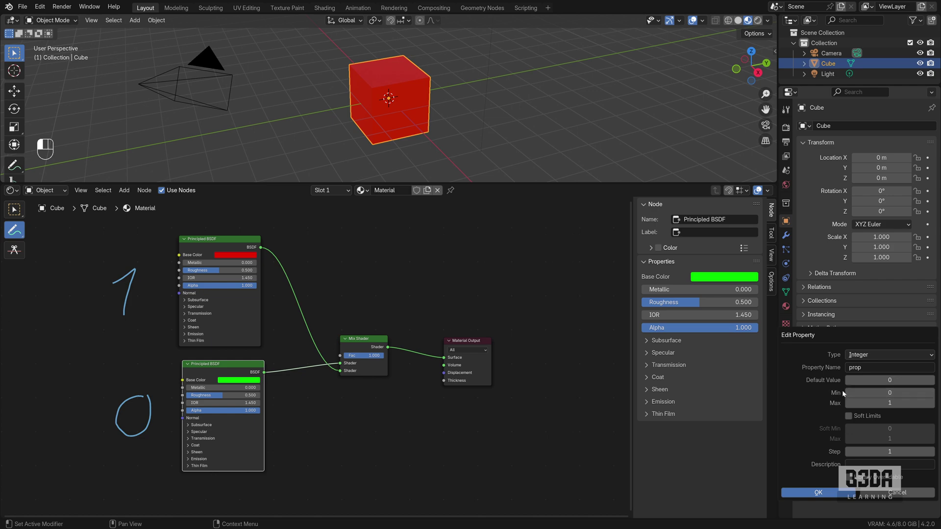
{"action": "key", "text": "Escape"}
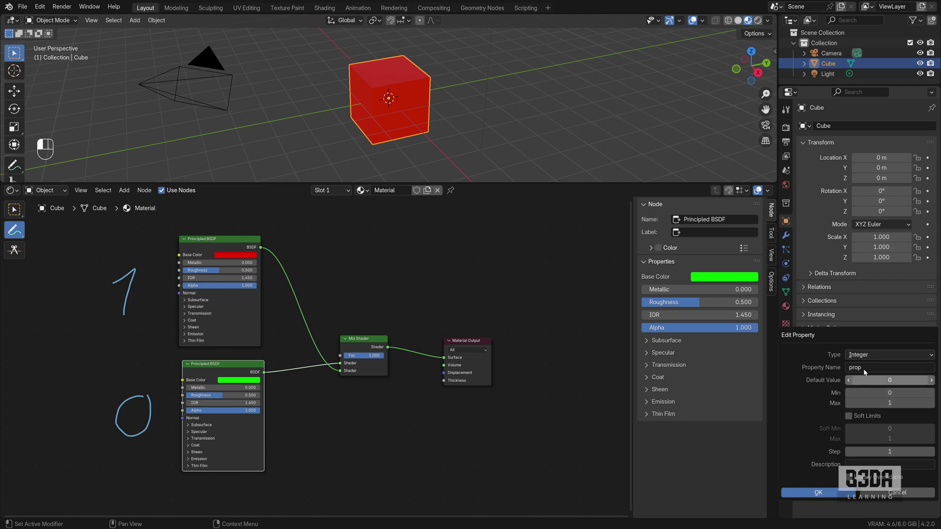
{"action": "left_click", "coordinate": [878, 371]}
{"action": "type", "text": "Material Switch"}
{"action": "key", "text": "Return"}
{"action": "left_click", "coordinate": [824, 493]}
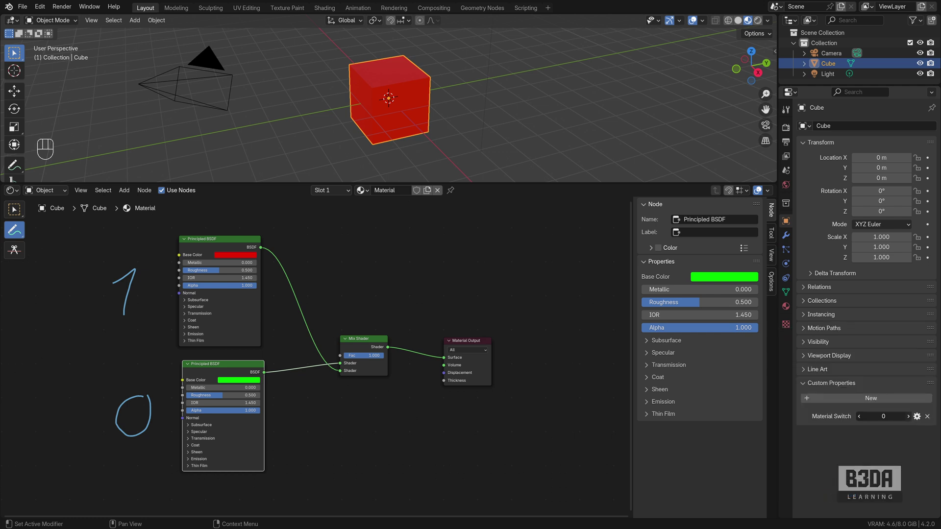
Set Material Switch to 0 and show it in the viewport sidebar's Properties panel.
{"action": "left_click", "coordinate": [858, 418]}
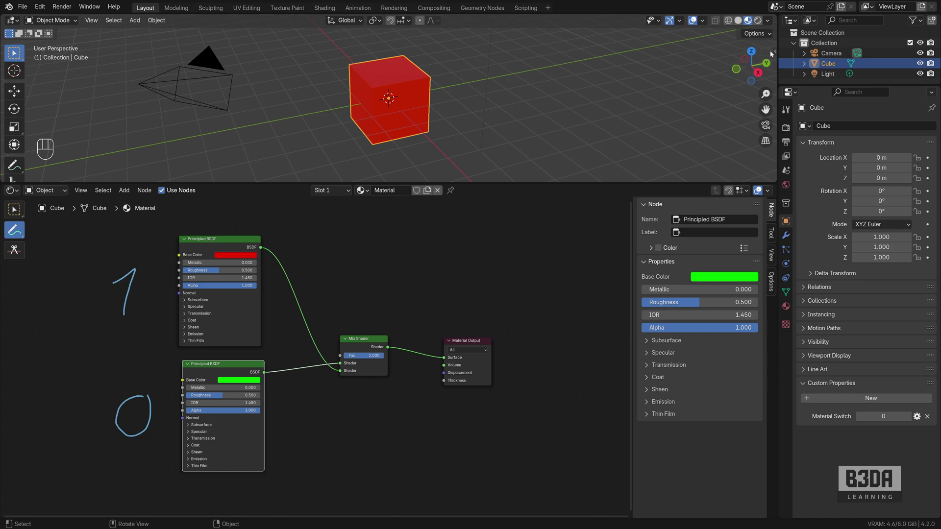
{"action": "left_click_drag", "start_coordinate": [773, 51], "coordinate": [748, 86]}
{"action": "scroll", "coordinate": [749, 86], "scroll_direction": "down", "scroll_amount": 3}
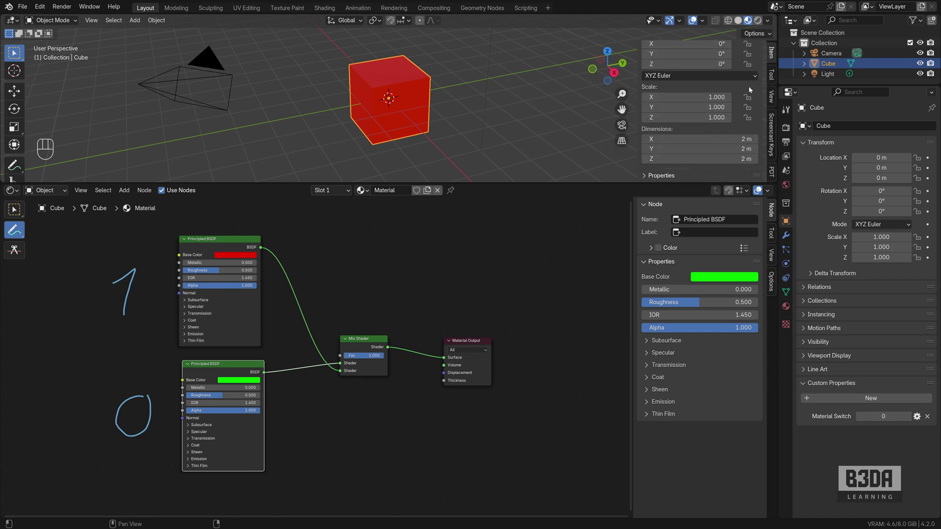
{"action": "left_click", "coordinate": [646, 175]}
{"action": "scroll", "coordinate": [650, 172], "scroll_direction": "down", "scroll_amount": 1}
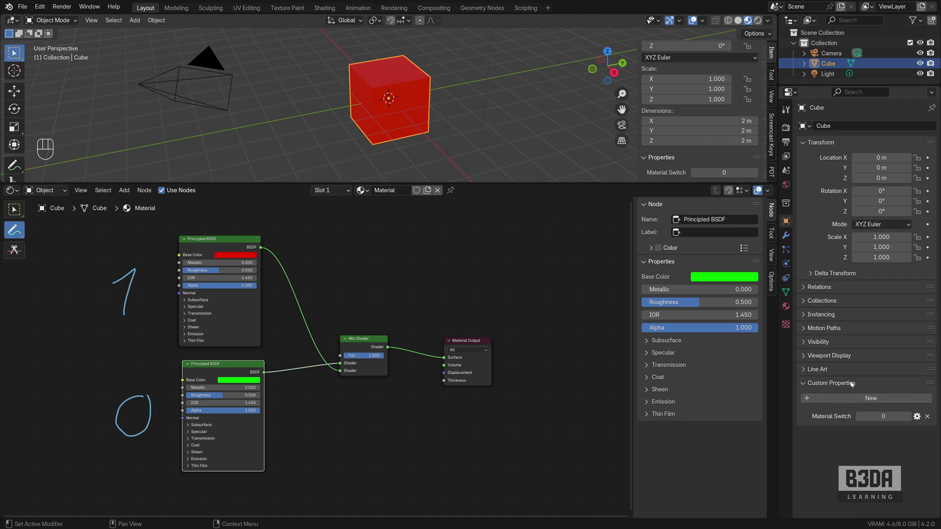
Copy the Material Switch property's data path.
{"action": "right_click", "coordinate": [880, 414]}
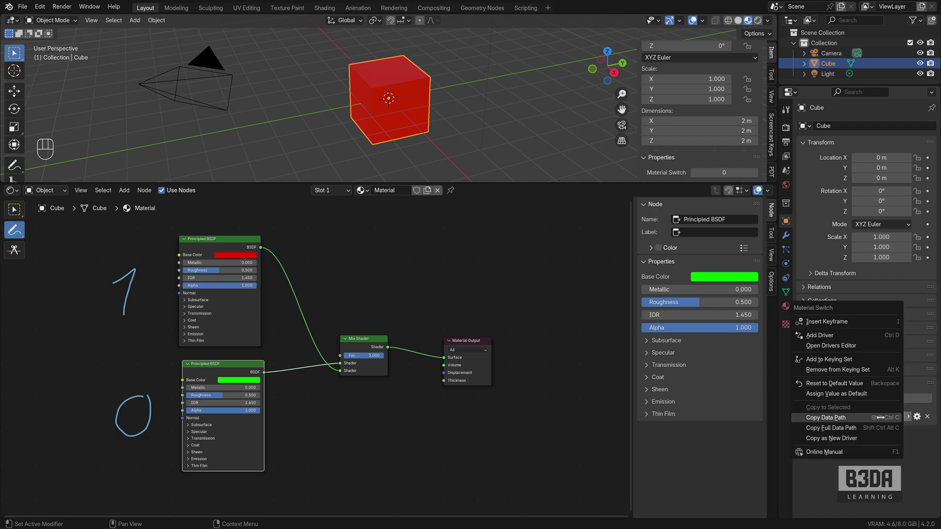
{"action": "left_click", "coordinate": [845, 418]}
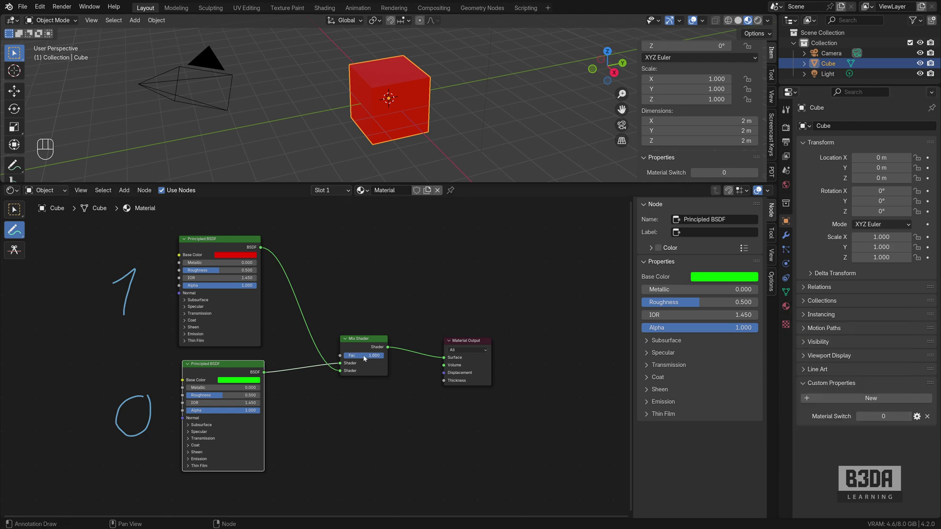
{"action": "scroll", "coordinate": [360, 347], "scroll_direction": "up", "scroll_amount": 3}
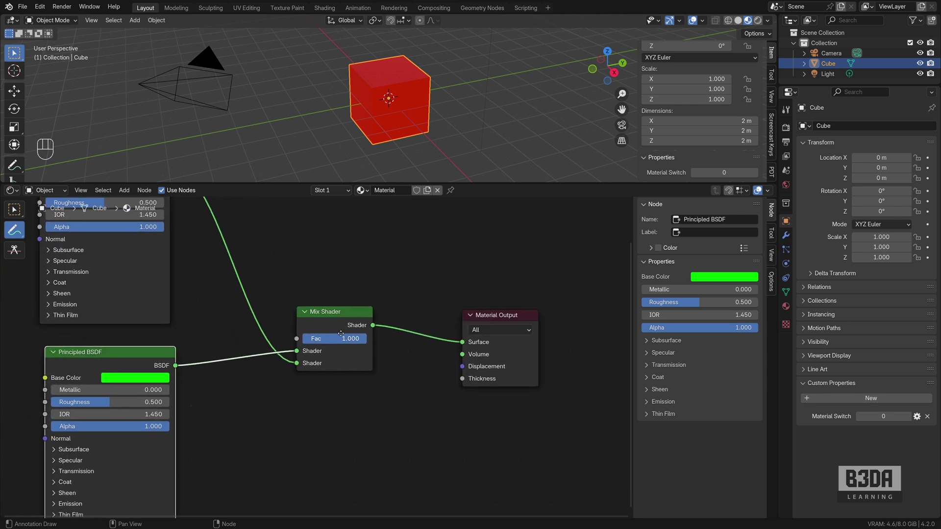
Add a driver to the Mix Shader Fac with a Single Property variable.
{"action": "right_click", "coordinate": [334, 342]}
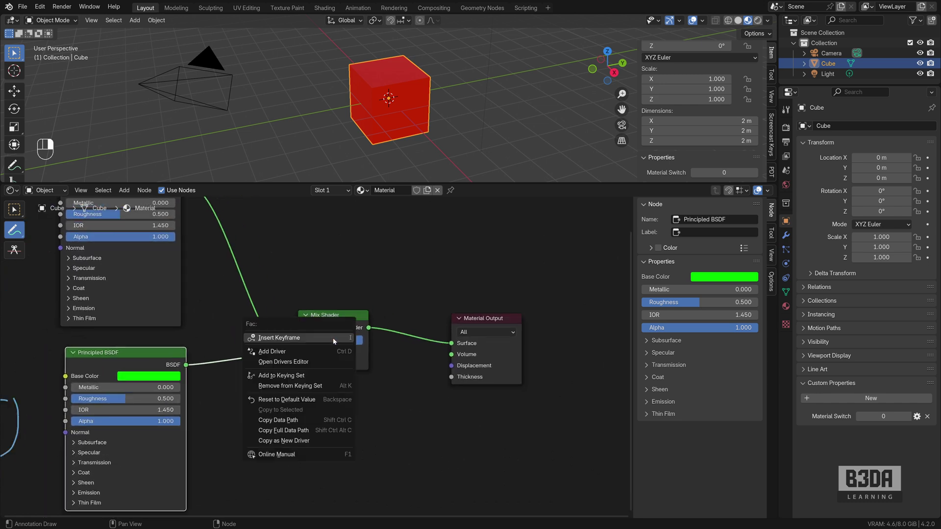
{"action": "left_click", "coordinate": [301, 351]}
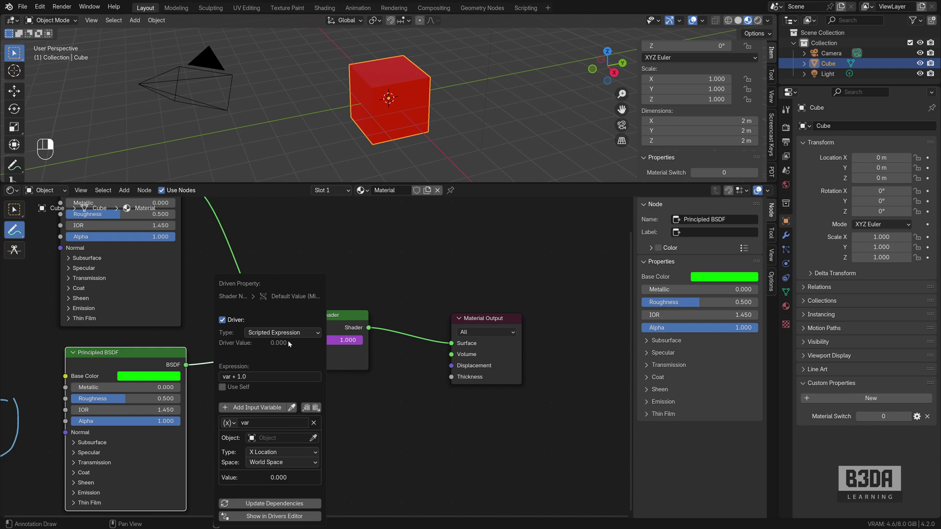
{"action": "scroll", "coordinate": [287, 284], "scroll_direction": "down", "scroll_amount": 5}
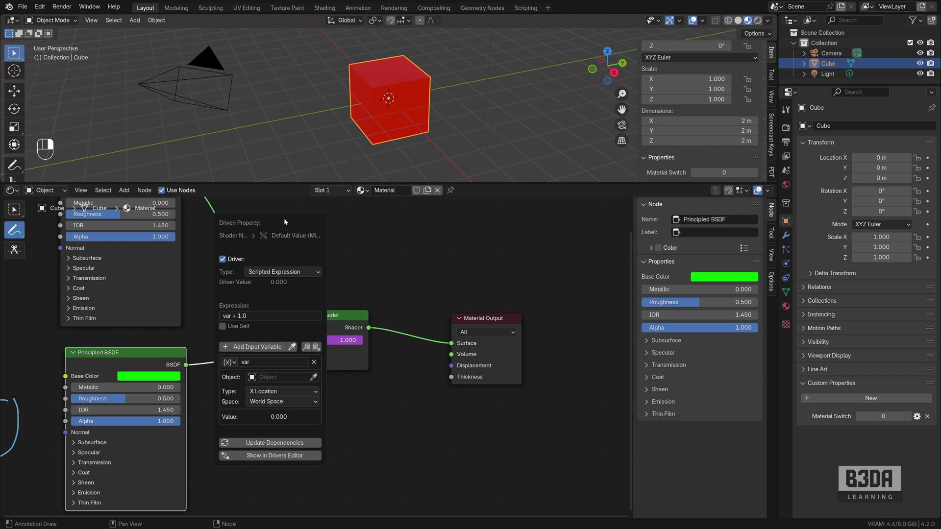
{"action": "left_click", "coordinate": [235, 364]}
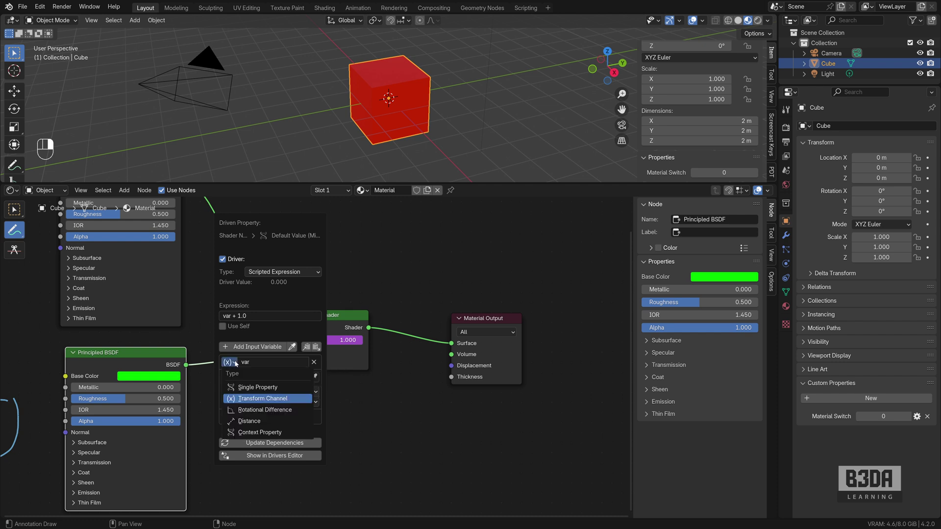
{"action": "left_click", "coordinate": [262, 387]}
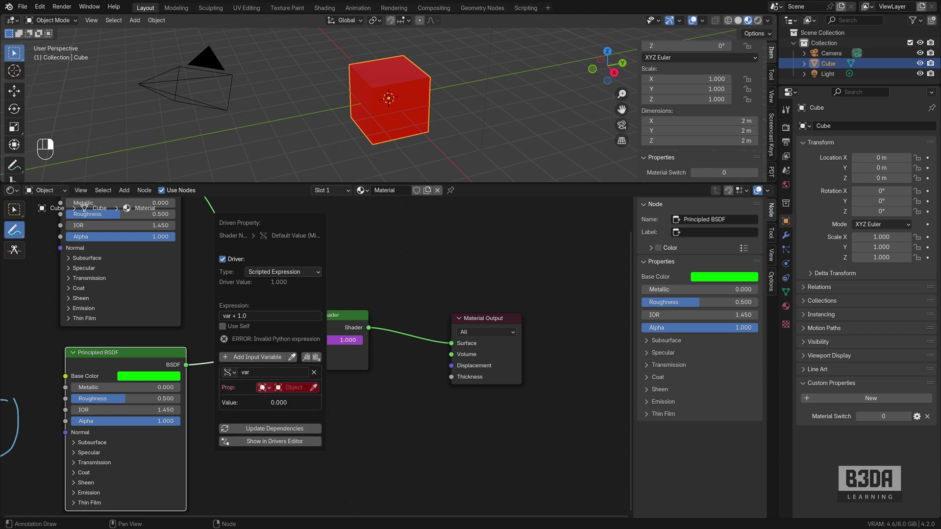
Point the variable at the Cube with the pasted ['Material Switch'] path.
{"action": "left_click", "coordinate": [297, 387]}
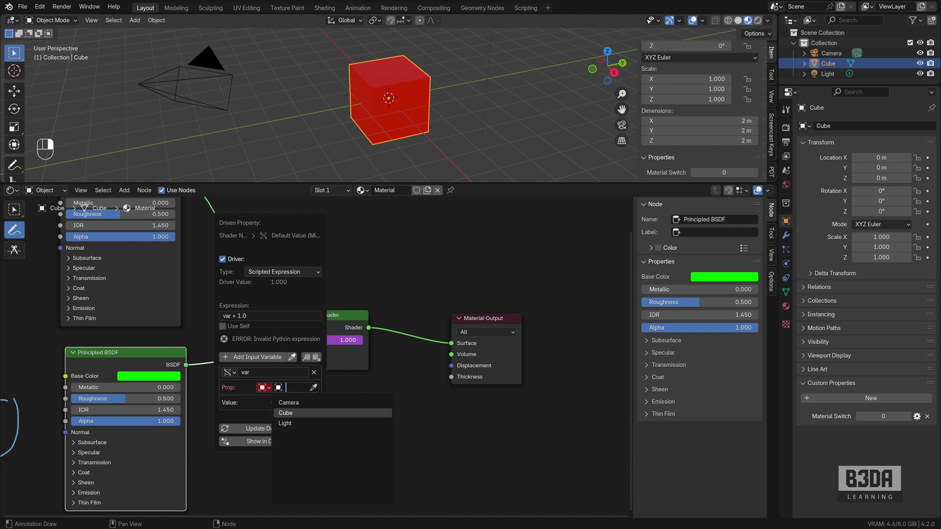
{"action": "left_click", "coordinate": [297, 413]}
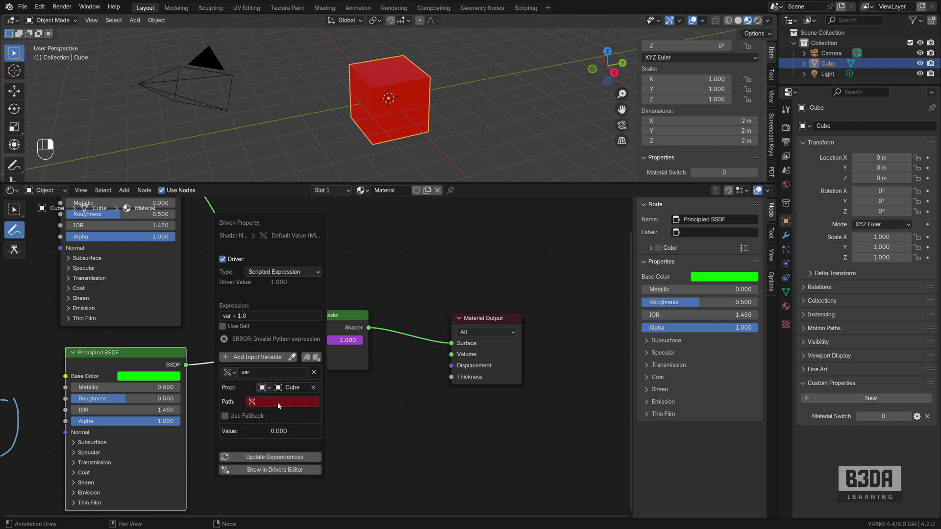
{"action": "left_click", "coordinate": [277, 402]}
{"action": "key", "text": "ctrl+v"}
{"action": "key", "text": "Return"}
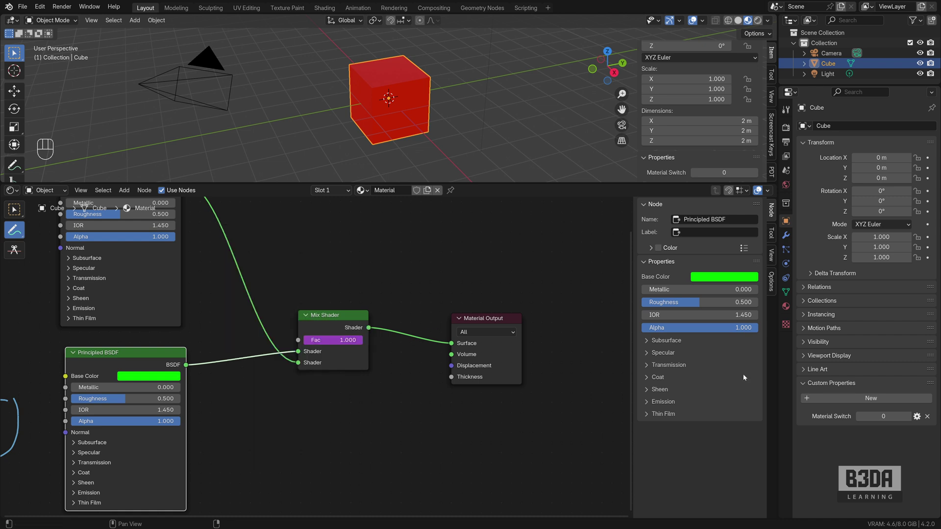
Edit the Fac driver expression from 'var + 1.0' to just 'var'.
{"action": "right_click", "coordinate": [351, 345]}
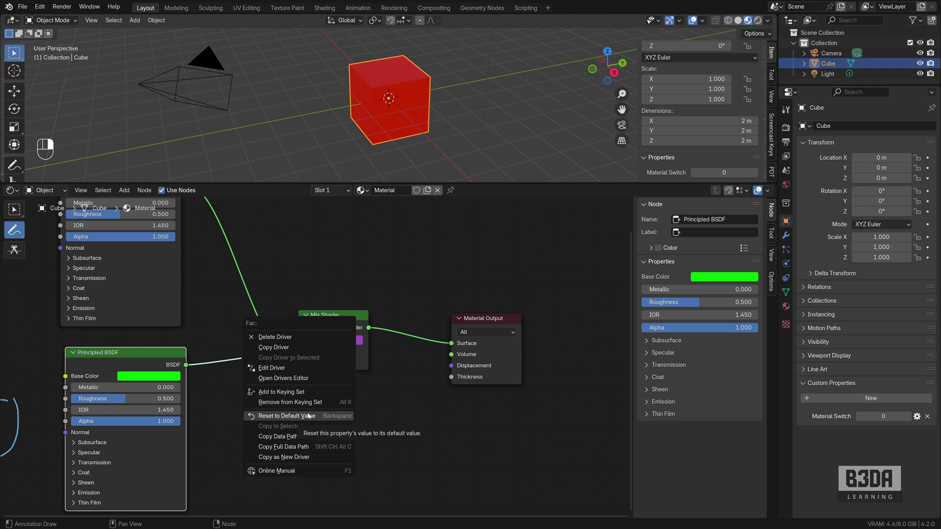
{"action": "left_click", "coordinate": [307, 368]}
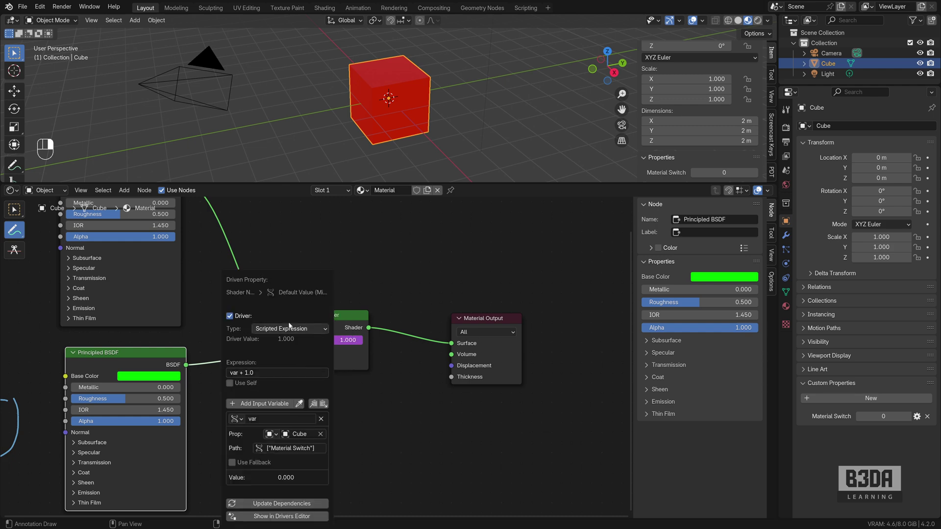
{"action": "left_click_drag", "start_coordinate": [288, 275], "coordinate": [273, 220]}
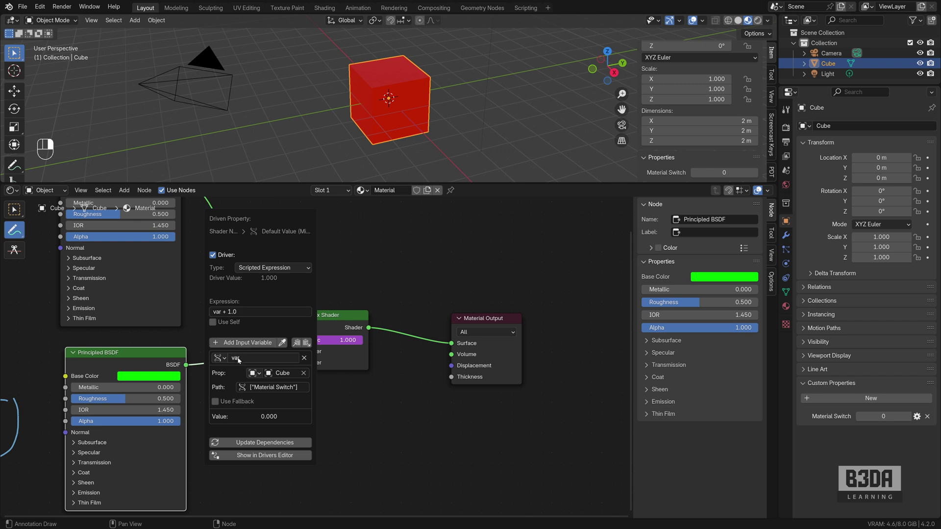
{"action": "left_click", "coordinate": [250, 314]}
{"action": "key", "text": "BackSpace"}
{"action": "key", "text": "BackSpace"}
{"action": "key", "text": "BackSpace"}
{"action": "key", "text": "BackSpace"}
{"action": "key", "text": "BackSpace"}
{"action": "key", "text": "BackSpace"}
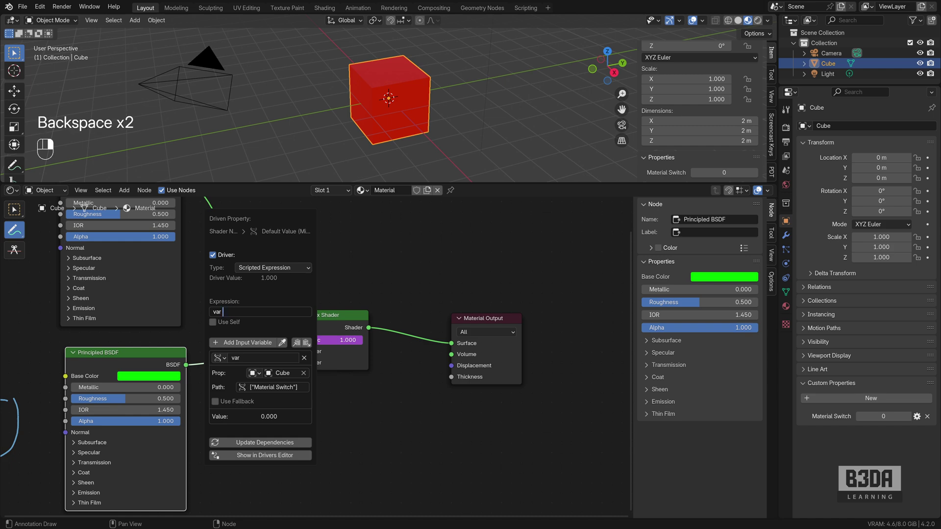
{"action": "key", "text": "Return"}
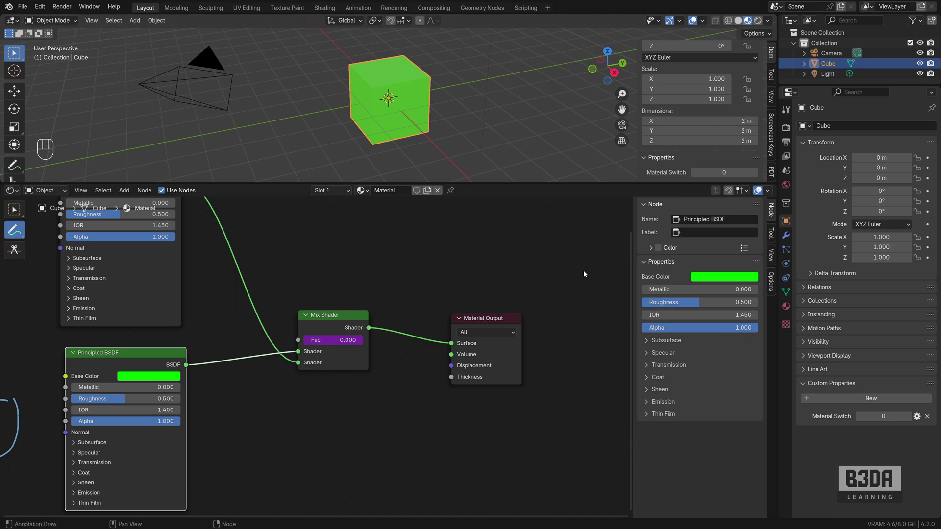
Set Material Switch to 1 so the driven Fac turns the cube red.
{"action": "left_click", "coordinate": [753, 172]}
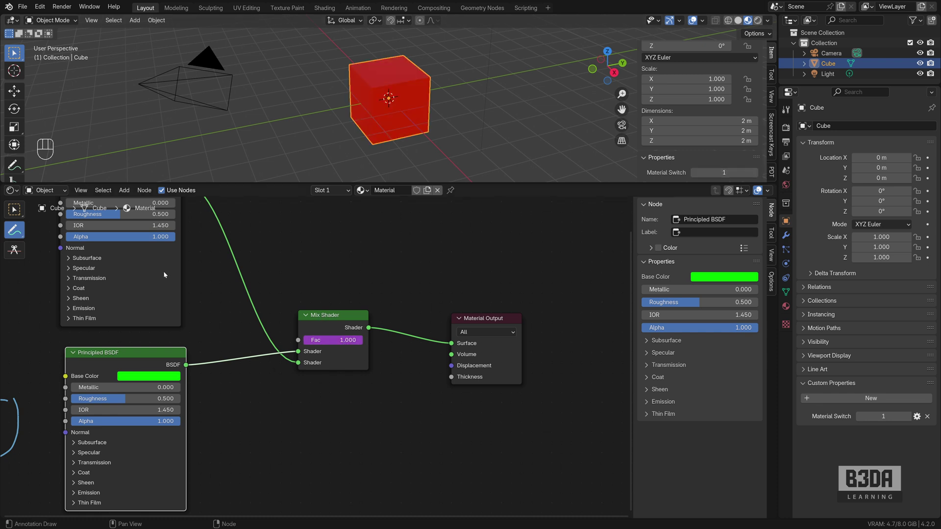
{"action": "scroll", "coordinate": [406, 432], "scroll_direction": "down", "scroll_amount": 1}
{"action": "scroll", "coordinate": [373, 413], "scroll_direction": "down", "scroll_amount": 1}
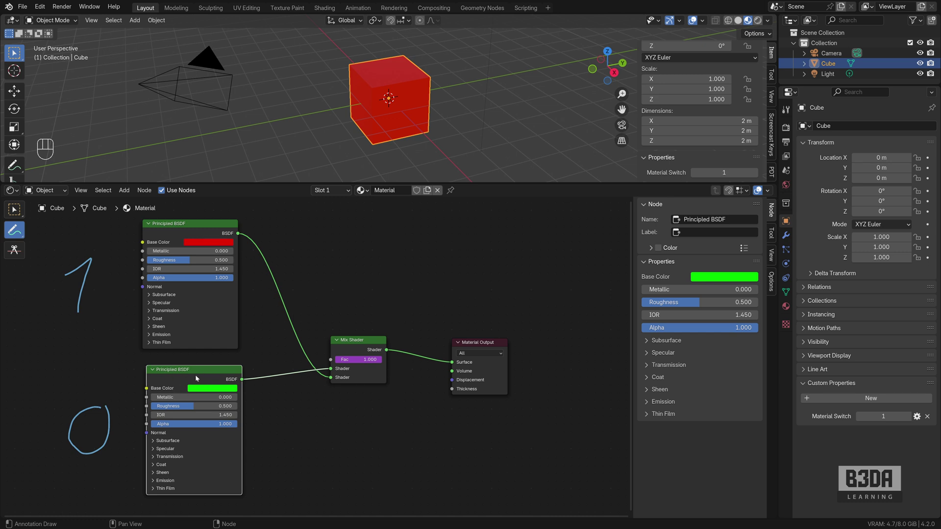
Sketch and partly erase a circle note, then recheck Material Switch at 0 and 1.
{"action": "mouse_move", "coordinate": [195, 371]}
{"action": "left_mouse_down"}
{"action": "mouse_move", "coordinate": [181, 376]}
{"action": "mouse_move", "coordinate": [189, 373]}
{"action": "left_mouse_up"}
{"action": "left_click_drag", "start_coordinate": [24, 236], "coordinate": [74, 294]}
{"action": "left_click_drag", "start_coordinate": [182, 376], "coordinate": [198, 373]}
{"action": "key", "text": "w"}
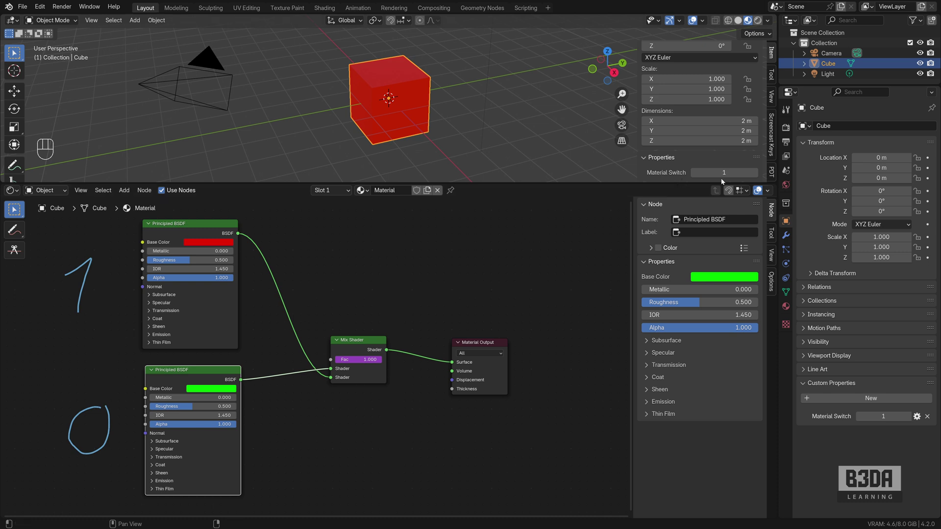
{"action": "left_click", "coordinate": [694, 173]}
{"action": "left_click", "coordinate": [754, 172]}
Duplicate the red Principled BSDF above it and make the copy's base colour blue.
{"action": "scroll", "coordinate": [412, 334], "scroll_direction": "down", "scroll_amount": 3}
{"action": "mouse_move", "coordinate": [412, 328]}
{"action": "middle_mouse_down"}
{"action": "mouse_move", "coordinate": [386, 329]}
{"action": "mouse_move", "coordinate": [383, 351]}
{"action": "middle_mouse_up"}
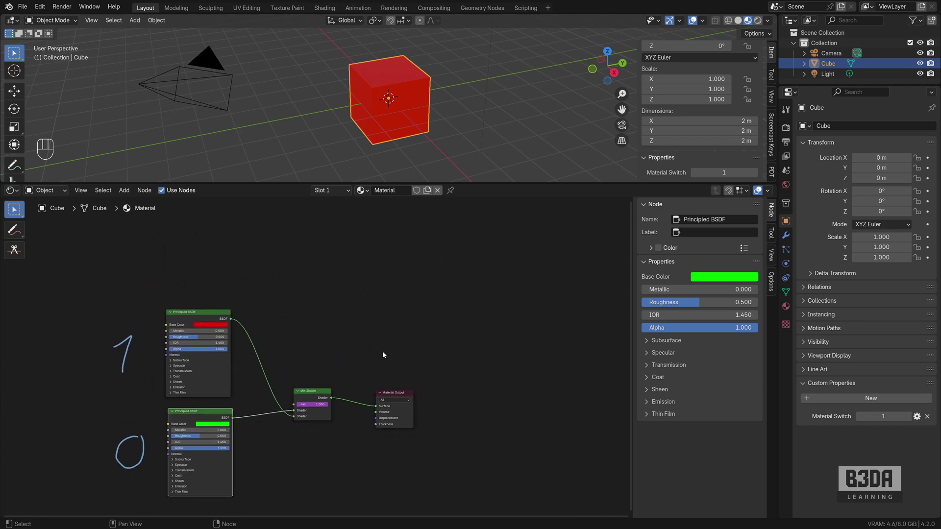
{"action": "left_click", "coordinate": [188, 314]}
{"action": "key", "text": "shift+d"}
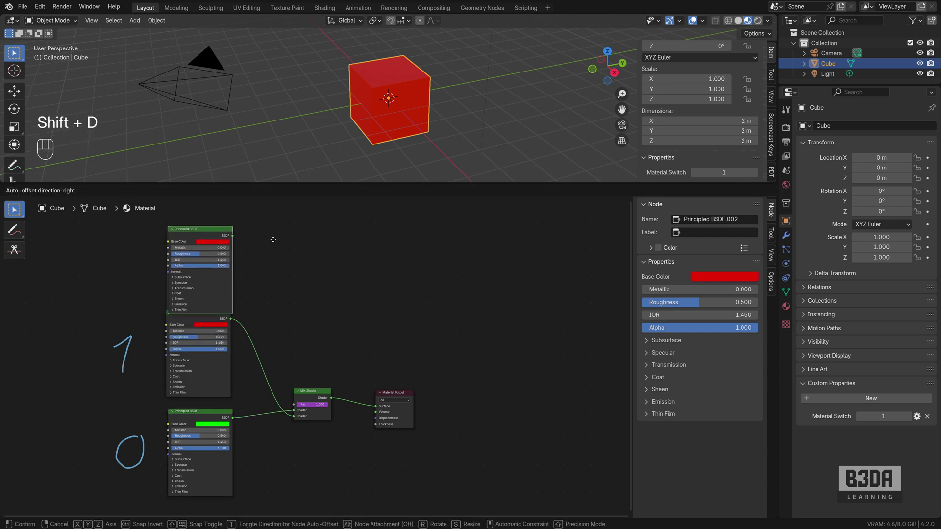
{"action": "left_click", "coordinate": [271, 224]}
{"action": "left_click", "coordinate": [219, 227]}
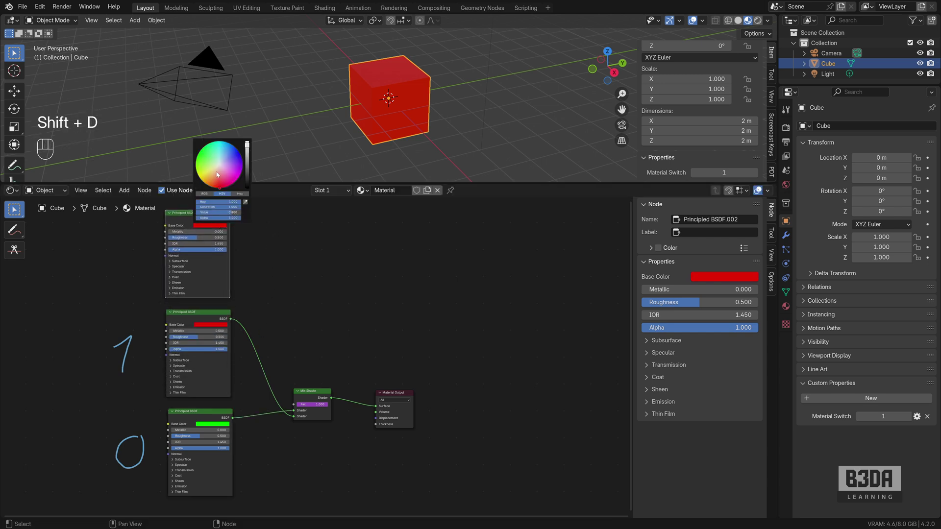
{"action": "left_click_drag", "start_coordinate": [217, 173], "coordinate": [237, 149]}
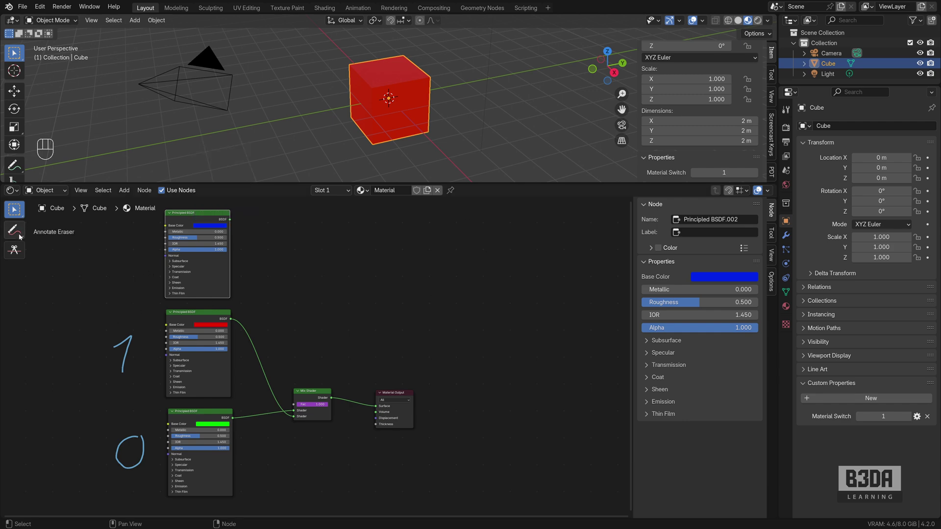
Replace the old labels with hand-drawn 1 (green), 2 (red) and 3 (blue).
{"action": "mouse_move", "coordinate": [20, 237]}
{"action": "left_mouse_down"}
{"action": "mouse_move", "coordinate": [73, 256]}
{"action": "mouse_move", "coordinate": [74, 296]}
{"action": "left_mouse_up"}
{"action": "mouse_move", "coordinate": [115, 345]}
{"action": "left_mouse_down"}
{"action": "mouse_move", "coordinate": [134, 342]}
{"action": "mouse_move", "coordinate": [124, 377]}
{"action": "mouse_move", "coordinate": [124, 368]}
{"action": "mouse_move", "coordinate": [132, 434]}
{"action": "mouse_move", "coordinate": [119, 468]}
{"action": "mouse_move", "coordinate": [133, 469]}
{"action": "mouse_move", "coordinate": [141, 427]}
{"action": "left_mouse_up"}
{"action": "left_click_drag", "start_coordinate": [18, 233], "coordinate": [49, 234]}
{"action": "left_click_drag", "start_coordinate": [125, 446], "coordinate": [132, 476]}
{"action": "left_click_drag", "start_coordinate": [145, 341], "coordinate": [146, 371]}
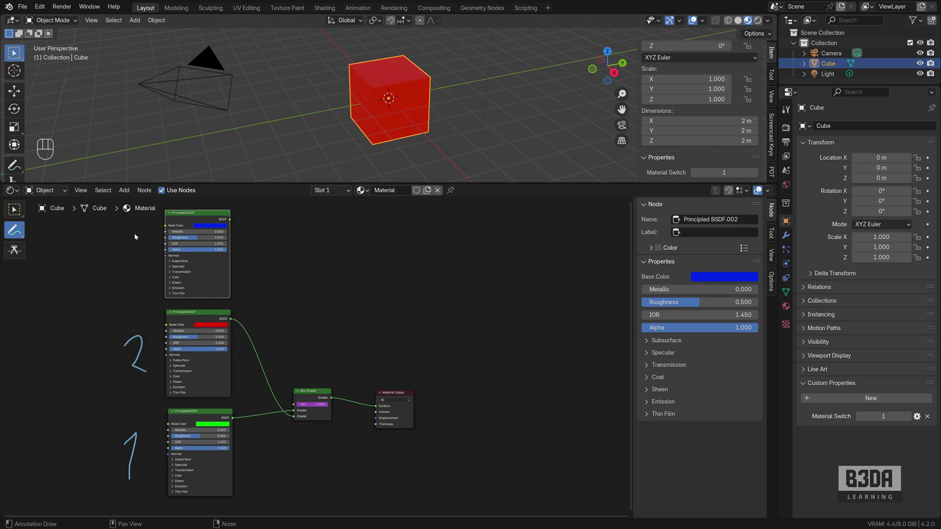
{"action": "mouse_move", "coordinate": [125, 239]}
{"action": "left_mouse_down"}
{"action": "mouse_move", "coordinate": [144, 249]}
{"action": "mouse_move", "coordinate": [130, 274]}
{"action": "mouse_move", "coordinate": [112, 267]}
{"action": "left_mouse_up"}
Erase a stray sketch line and move Material Output and the Mix Shader up and right.
{"action": "mouse_move", "coordinate": [400, 396]}
{"action": "left_mouse_down"}
{"action": "mouse_move", "coordinate": [442, 374]}
{"action": "mouse_move", "coordinate": [472, 381]}
{"action": "left_mouse_up"}
{"action": "left_click_drag", "start_coordinate": [23, 233], "coordinate": [68, 295]}
{"action": "left_click_drag", "start_coordinate": [469, 382], "coordinate": [398, 394]}
{"action": "left_click_drag", "start_coordinate": [18, 229], "coordinate": [54, 236]}
{"action": "key", "text": "w"}
{"action": "left_click_drag", "start_coordinate": [395, 393], "coordinate": [523, 312]}
{"action": "left_click_drag", "start_coordinate": [313, 390], "coordinate": [339, 378]}
Duplicate the Mix Shader twice, inserting one copy between the Mix Shader and Material Output.
{"action": "key", "text": "shift+d"}
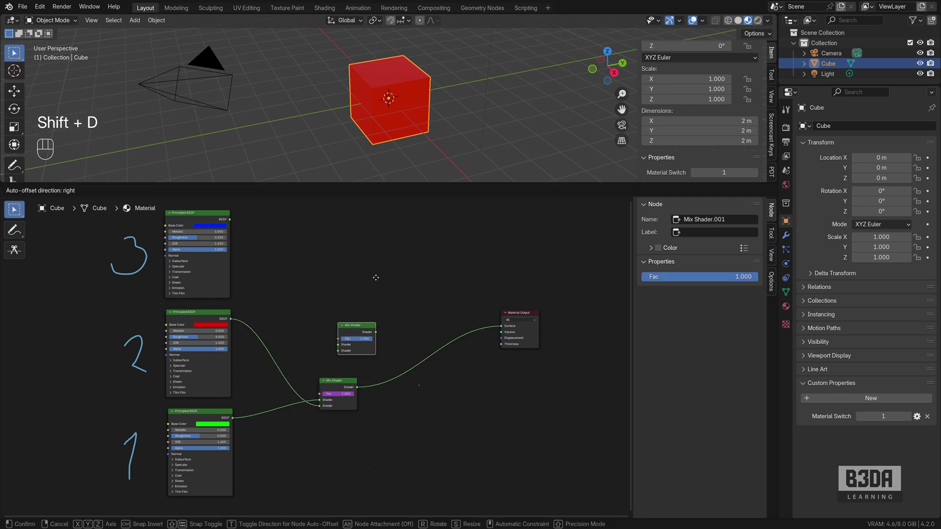
{"action": "left_click", "coordinate": [363, 237]}
{"action": "key", "text": "shift+d"}
{"action": "left_click", "coordinate": [459, 338]}
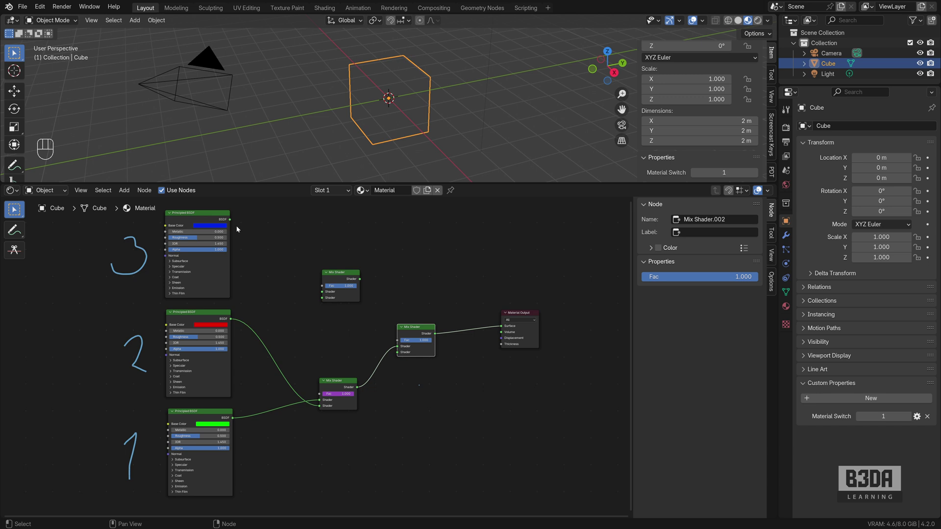
Wire the blue BSDF into the top Mix Shader and that into the final mix.
{"action": "left_click_drag", "start_coordinate": [230, 219], "coordinate": [319, 303]}
{"action": "left_click_drag", "start_coordinate": [360, 279], "coordinate": [397, 352]}
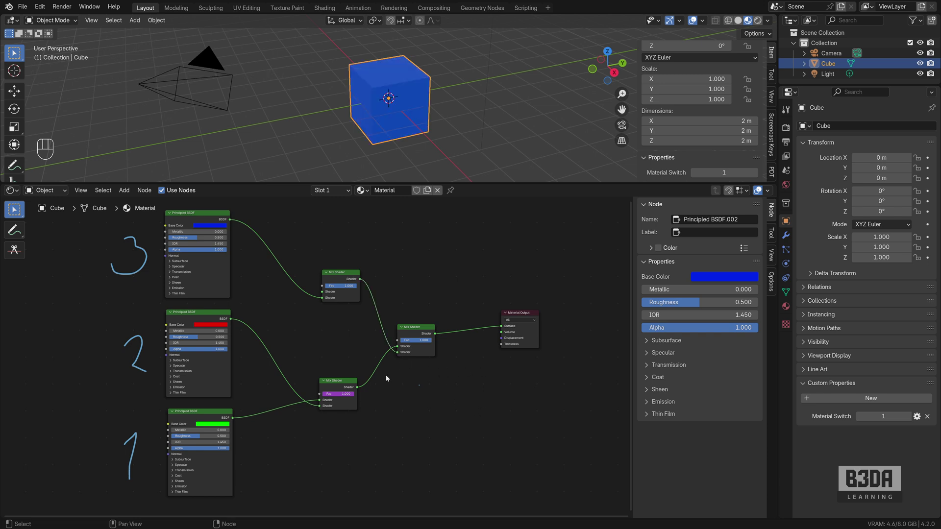
{"action": "left_click", "coordinate": [338, 382]}
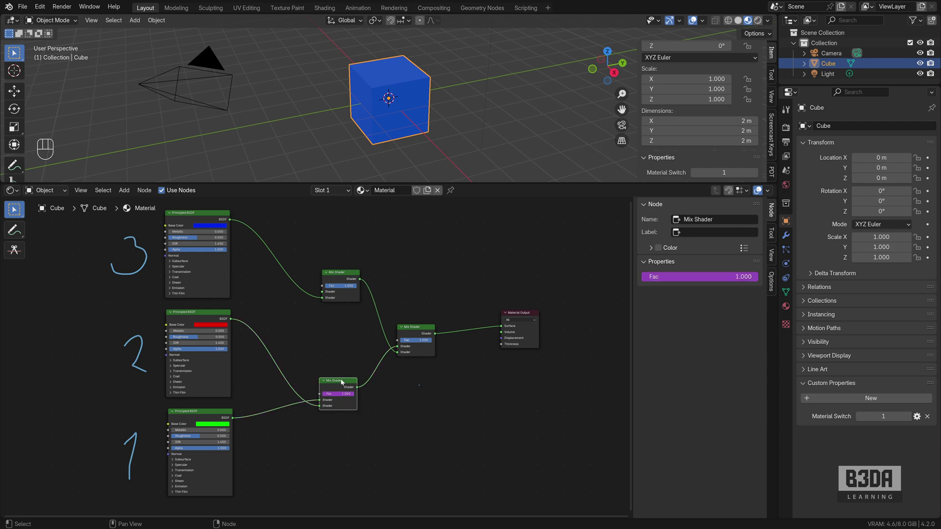
{"action": "middle_click_drag", "start_coordinate": [342, 383], "coordinate": [341, 389]}
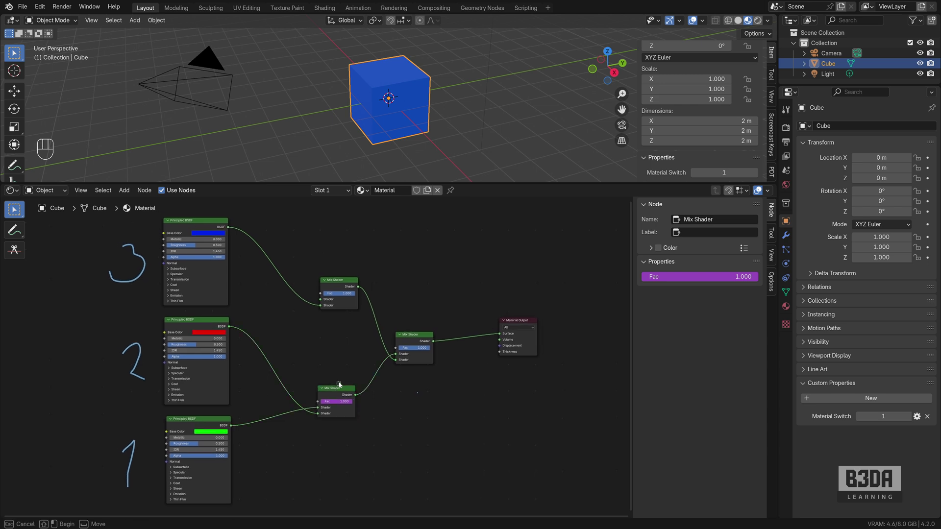
{"action": "left_click_drag", "start_coordinate": [342, 389], "coordinate": [339, 379]}
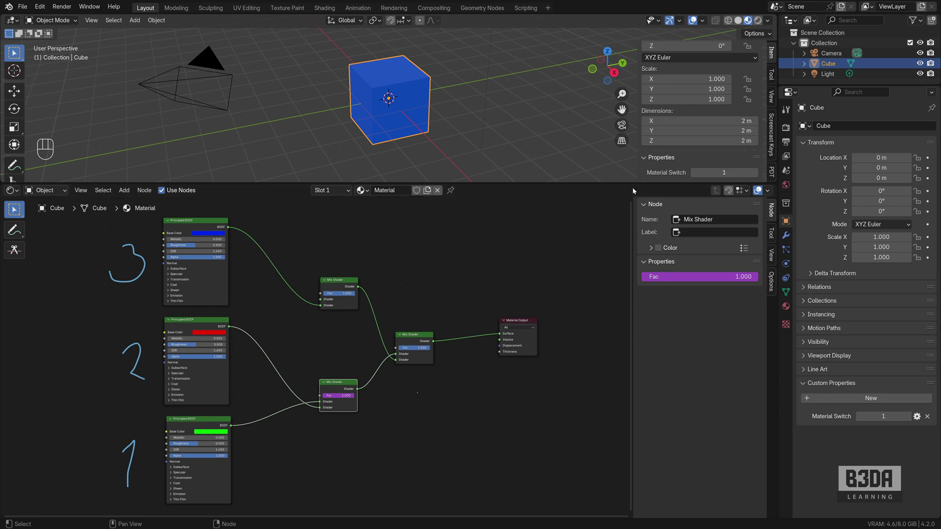
Give Material Switch default 1, minimum 1 and maximum 3.
{"action": "left_click", "coordinate": [916, 416]}
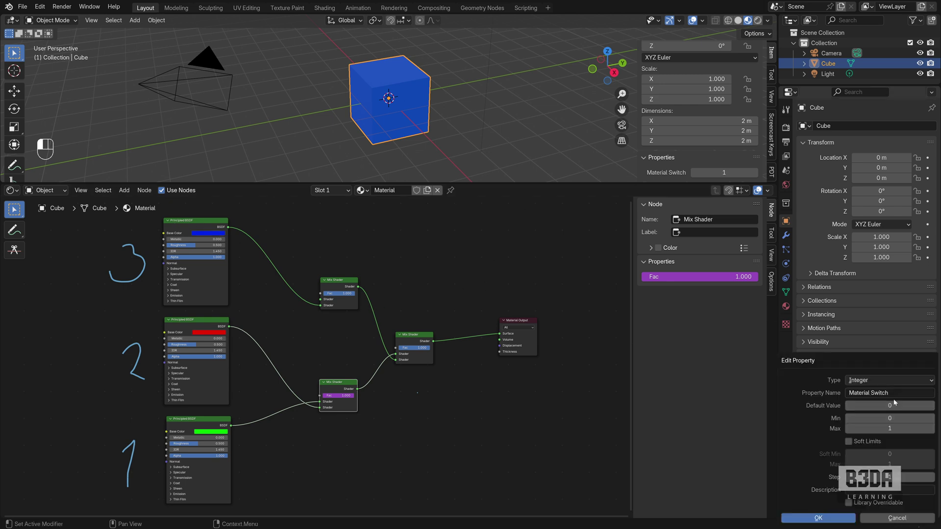
{"action": "left_click", "coordinate": [931, 405]}
{"action": "left_click", "coordinate": [929, 418]}
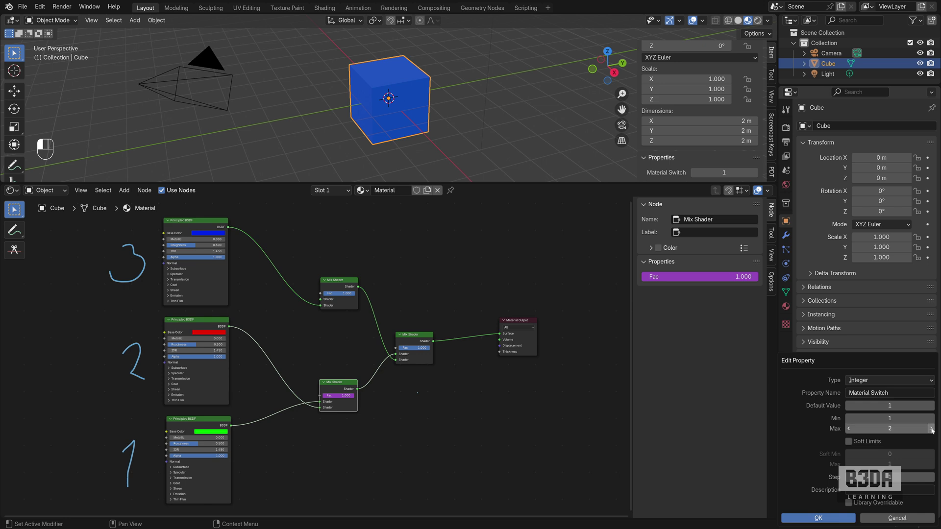
{"action": "left_click", "coordinate": [931, 428]}
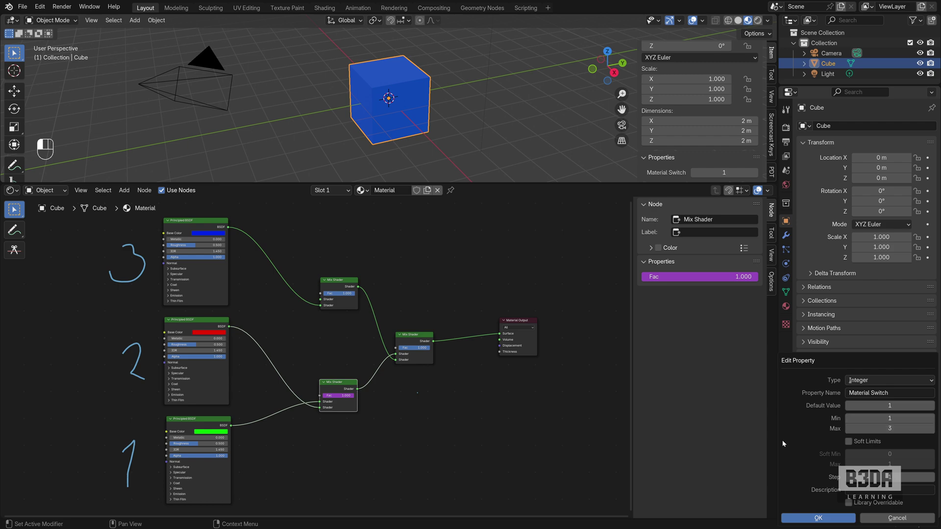
{"action": "left_click", "coordinate": [819, 518]}
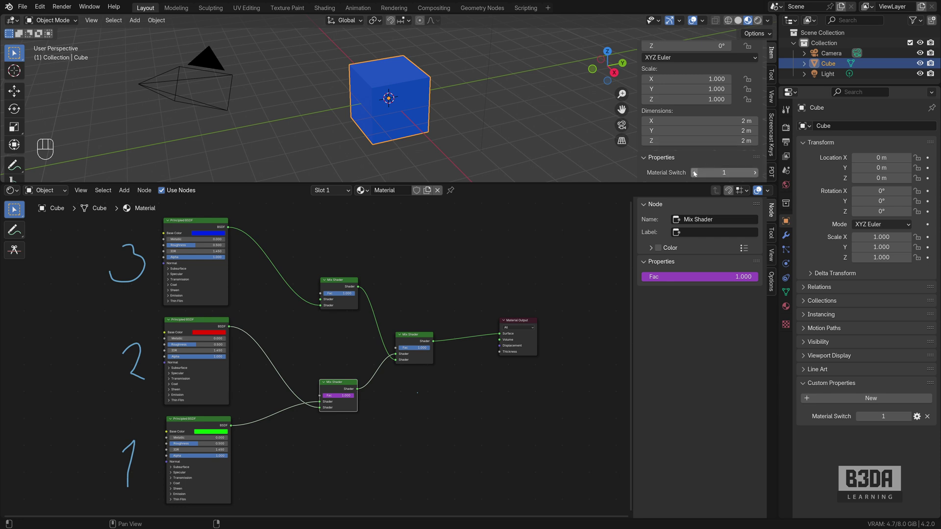
Test Material Switch at 3 and 2, returning it to 1 each time.
{"action": "left_click", "coordinate": [755, 174]}
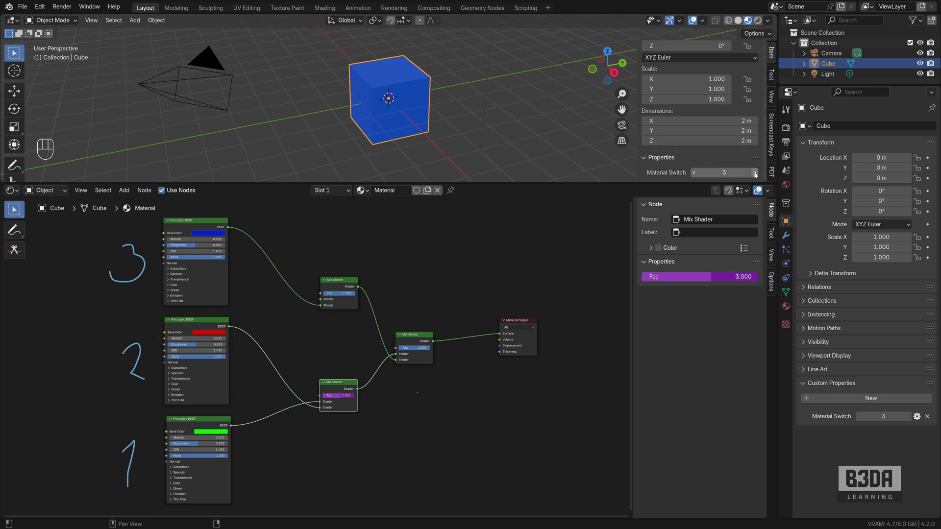
{"action": "left_click", "coordinate": [693, 173]}
{"action": "left_click", "coordinate": [693, 173]}
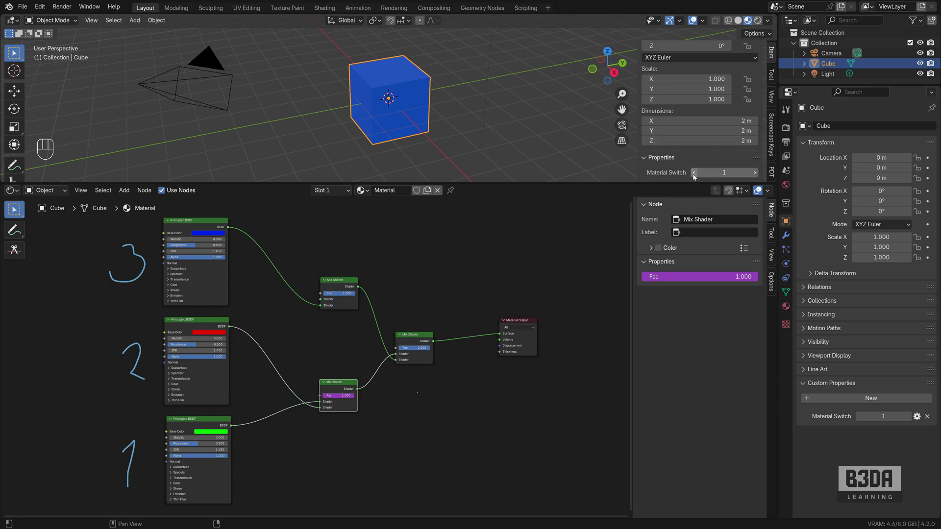
{"action": "left_click", "coordinate": [755, 174]}
{"action": "left_click", "coordinate": [694, 173]}
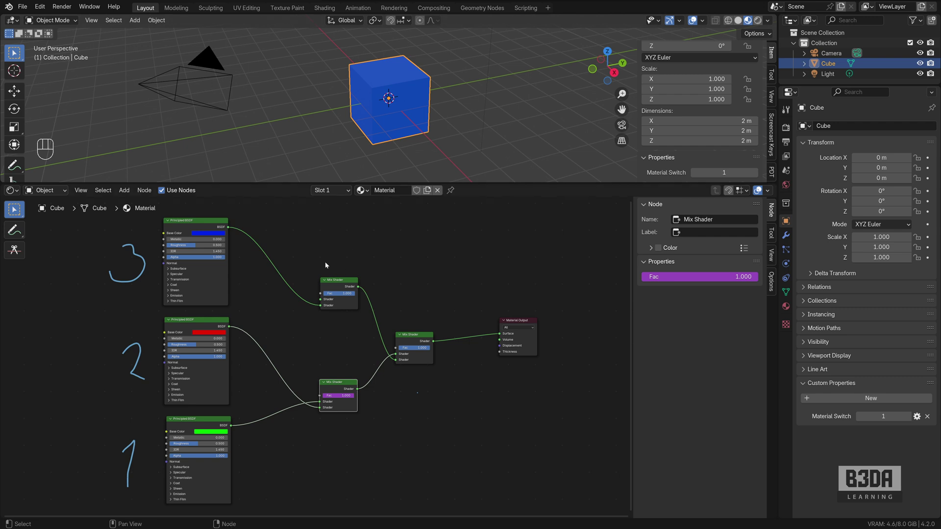
Maximize the node editor and spread Material Output and the Mix Shaders apart.
{"action": "middle_click_drag", "start_coordinate": [407, 254], "coordinate": [399, 255]}
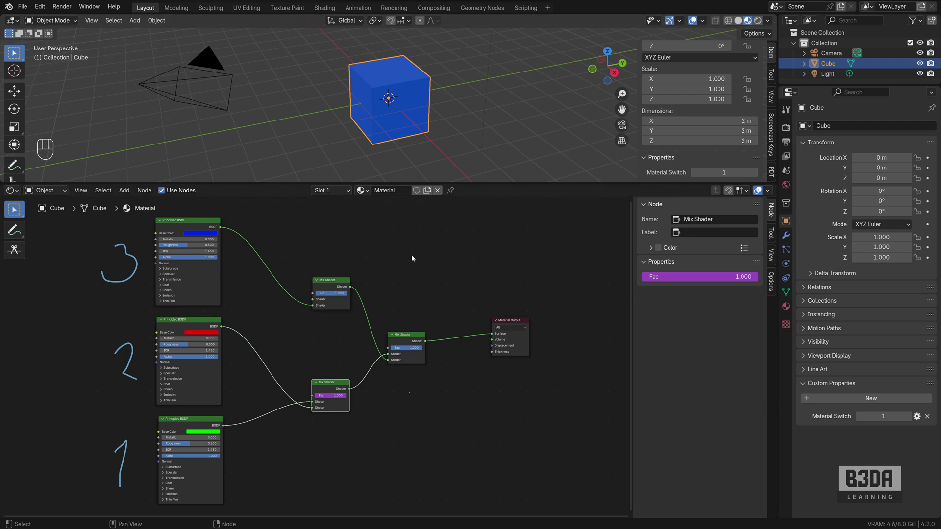
{"action": "key", "text": "ctrl+space"}
{"action": "scroll", "coordinate": [414, 251], "scroll_direction": "up", "scroll_amount": 1}
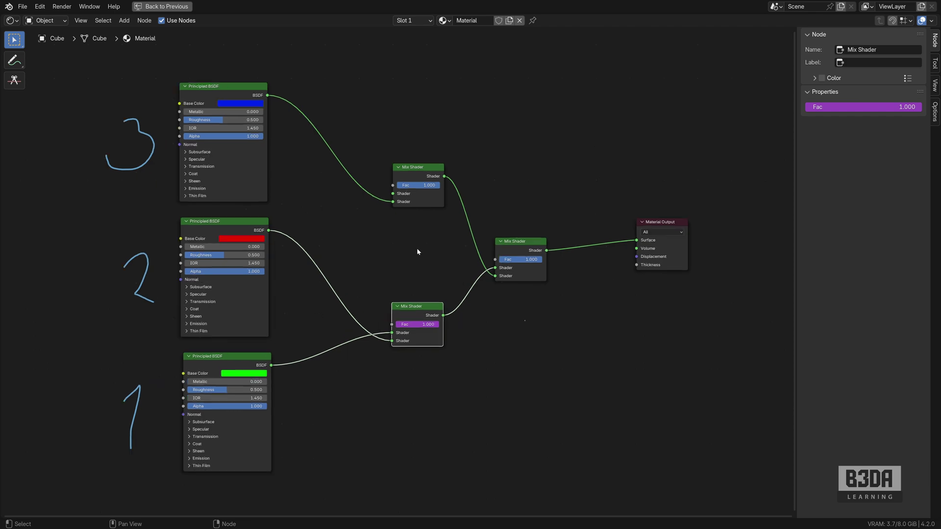
{"action": "middle_click_drag", "start_coordinate": [419, 250], "coordinate": [366, 248]}
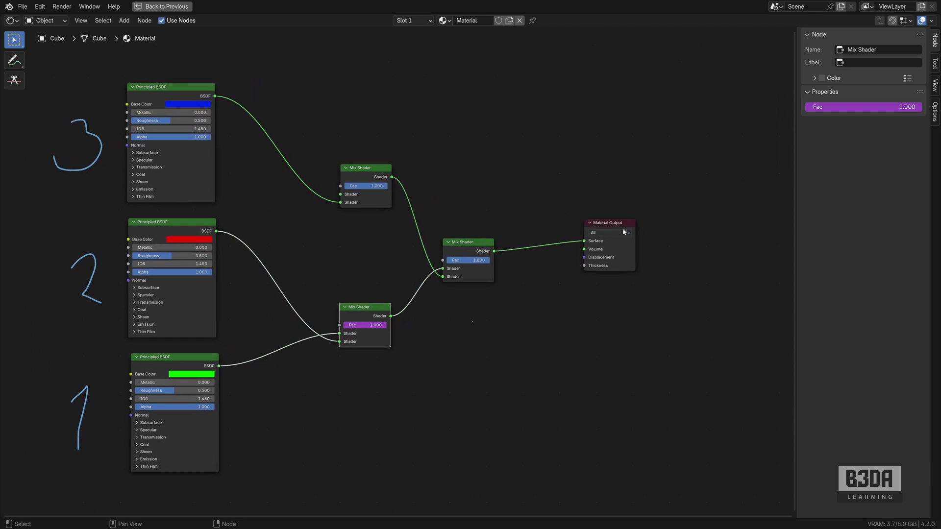
{"action": "left_click_drag", "start_coordinate": [622, 228], "coordinate": [693, 232]}
{"action": "left_click_drag", "start_coordinate": [461, 244], "coordinate": [578, 236]}
{"action": "left_click_drag", "start_coordinate": [369, 168], "coordinate": [360, 87]}
Duplicate the lower Mix Shader, then feed red BSDF into the copy and green into the original.
{"action": "left_click", "coordinate": [353, 308]}
{"action": "key", "text": "shift+d"}
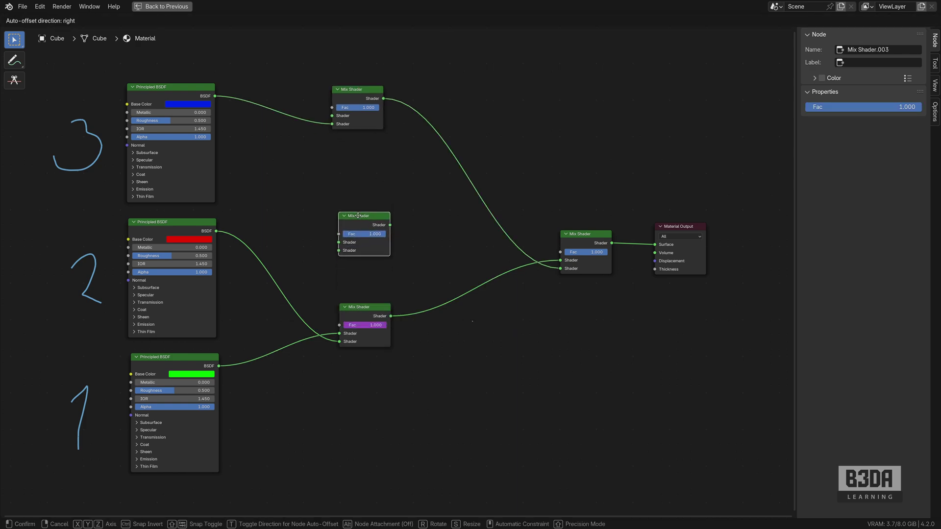
{"action": "left_click", "coordinate": [370, 269]}
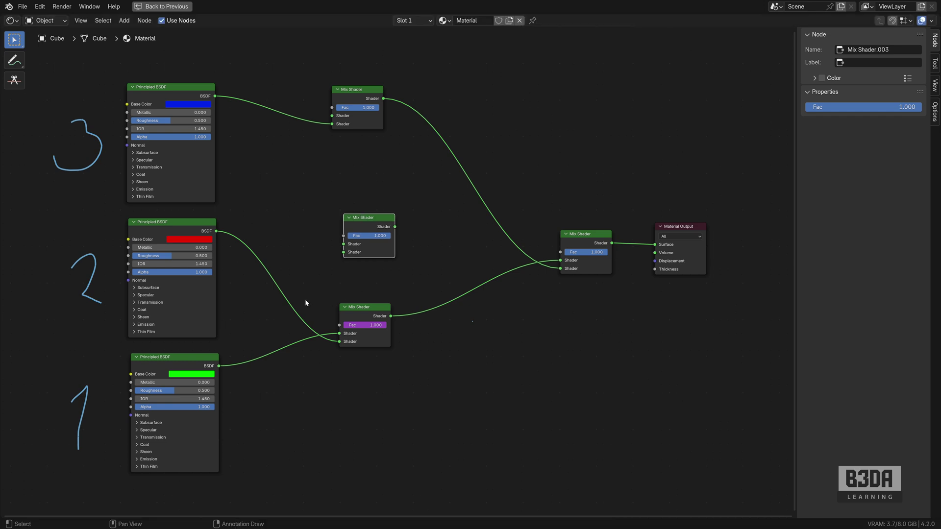
{"action": "right_click_drag", "start_coordinate": [303, 299], "coordinate": [287, 421], "text": "ctrl"}
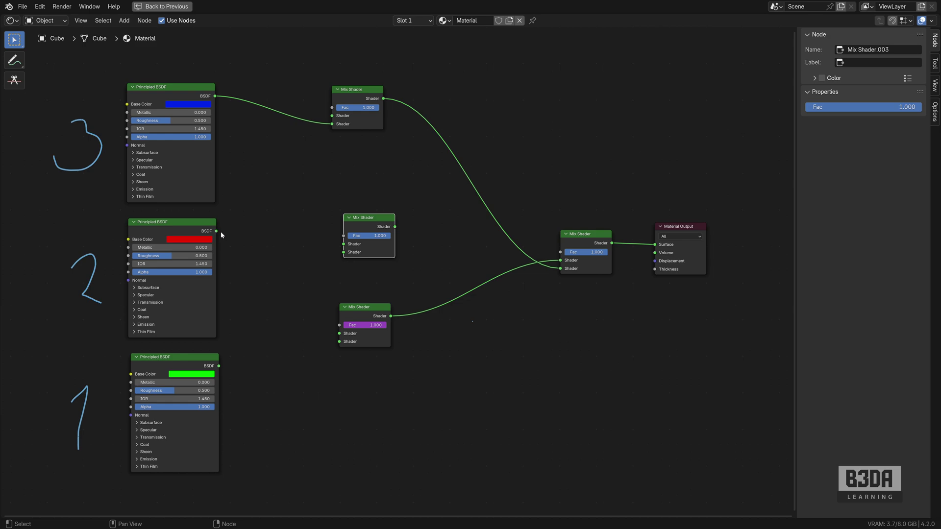
{"action": "left_click_drag", "start_coordinate": [216, 233], "coordinate": [343, 251]}
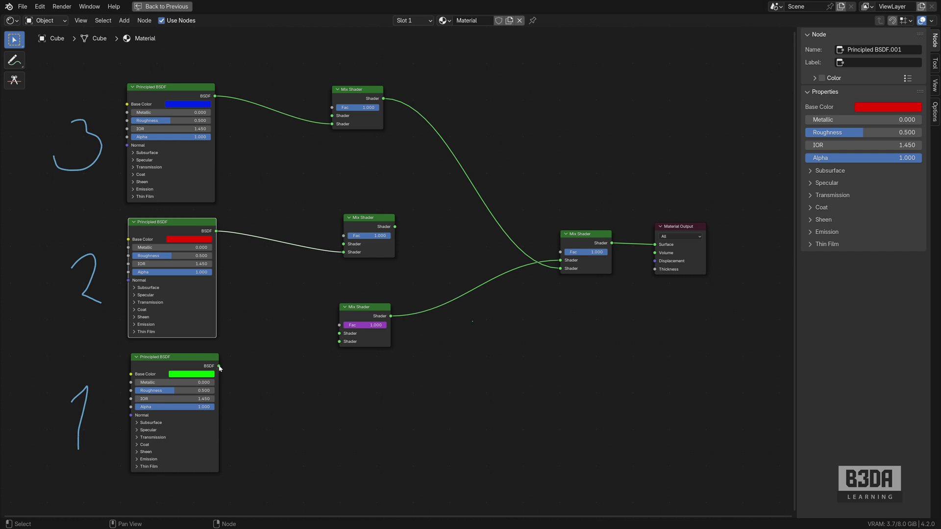
{"action": "left_click_drag", "start_coordinate": [219, 367], "coordinate": [339, 337]}
{"action": "left_click_drag", "start_coordinate": [365, 307], "coordinate": [371, 327]}
{"action": "left_click", "coordinate": [396, 229]}
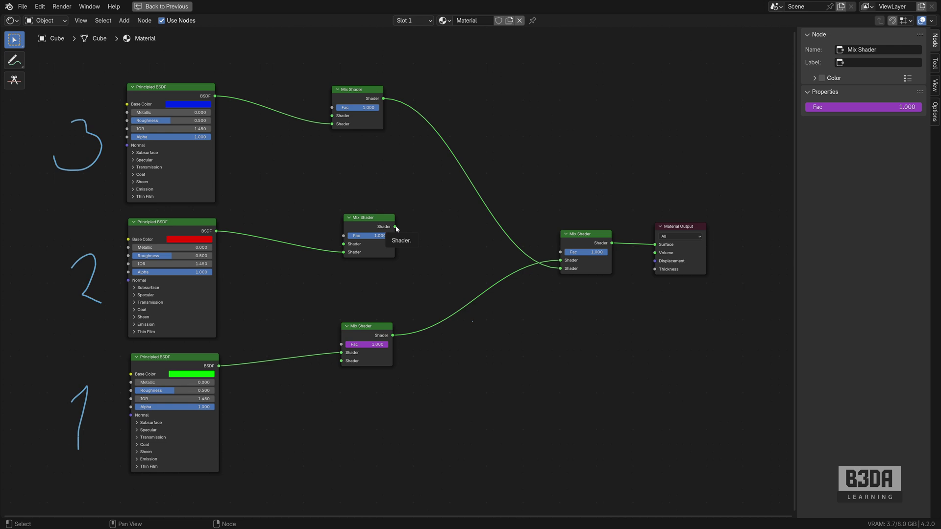
Duplicate the middle Mix Shader, rewire it, and delete a surplus copy.
{"action": "left_click", "coordinate": [390, 230]}
{"action": "key", "text": "shift+d"}
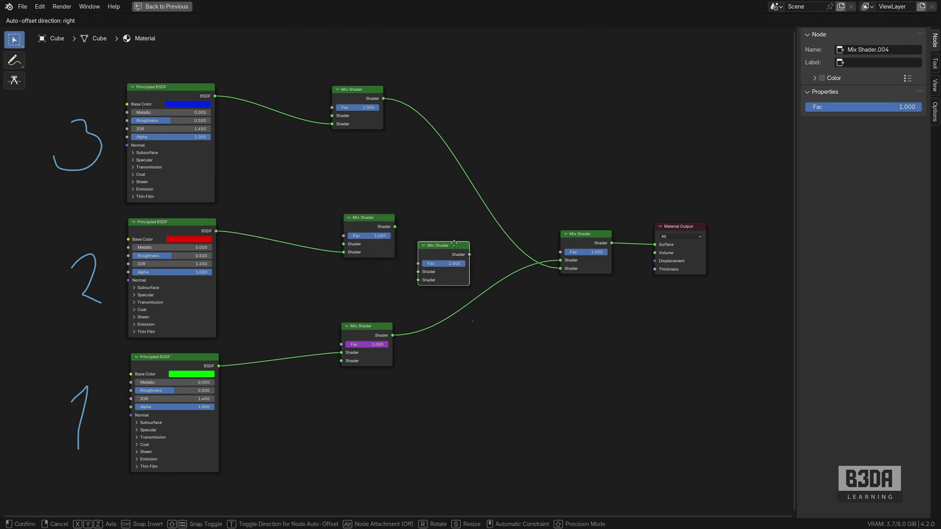
{"action": "left_click", "coordinate": [463, 240]}
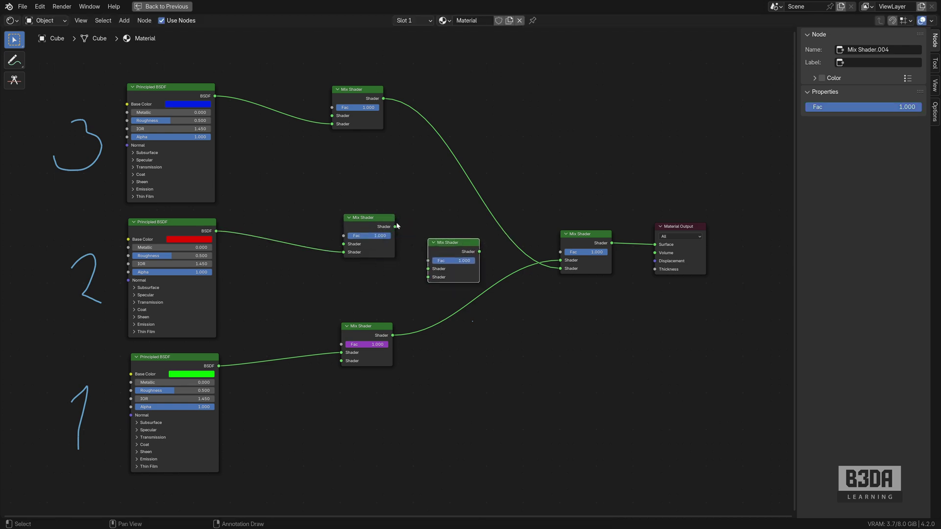
{"action": "left_click_drag", "start_coordinate": [396, 226], "coordinate": [425, 280]}
{"action": "right_click_drag", "start_coordinate": [455, 298], "coordinate": [457, 338], "text": "ctrl"}
{"action": "left_click", "coordinate": [367, 328]}
{"action": "left_click_drag", "start_coordinate": [366, 328], "coordinate": [467, 248]}
{"action": "left_click", "coordinate": [454, 244]}
{"action": "key", "text": "x"}
Add a joining Mix Shader for the red and green branches that feeds the final mix.
{"action": "left_click", "coordinate": [377, 218]}
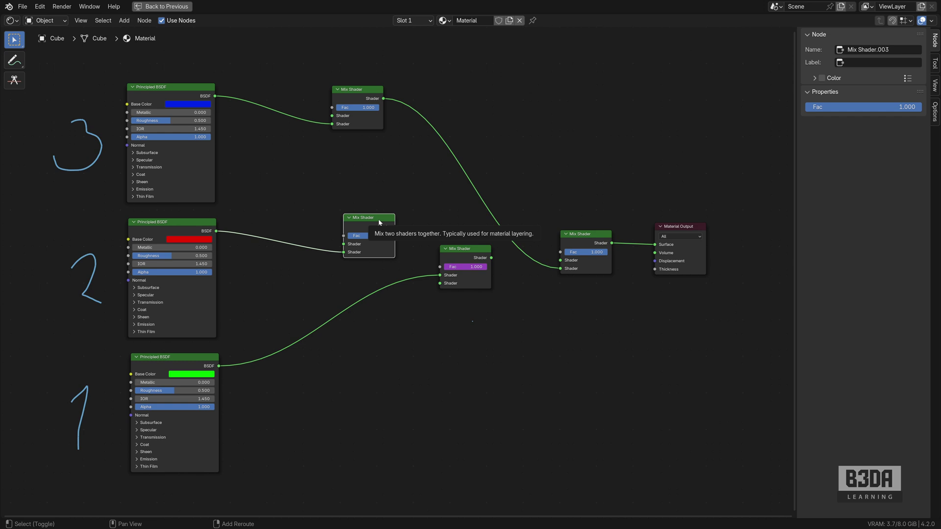
{"action": "key", "text": "shift+d"}
{"action": "left_click", "coordinate": [356, 342]}
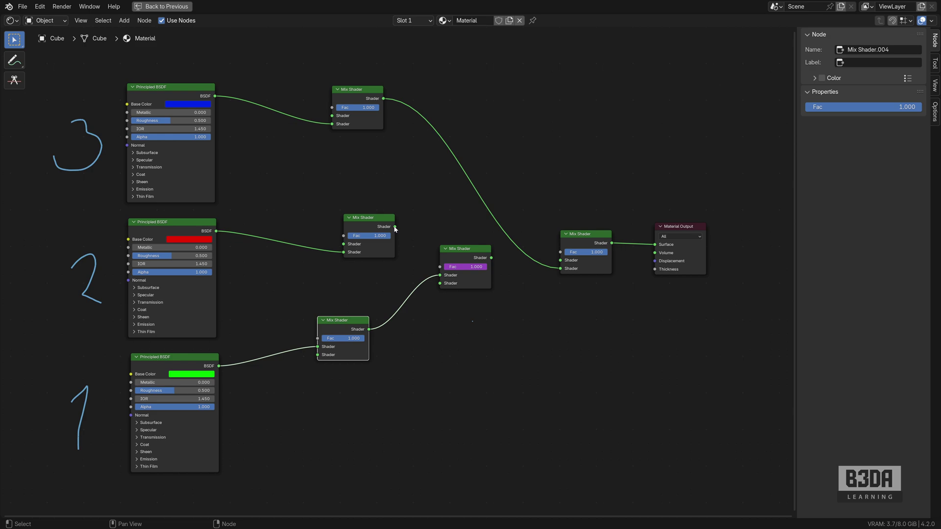
{"action": "left_click_drag", "start_coordinate": [395, 228], "coordinate": [437, 285]}
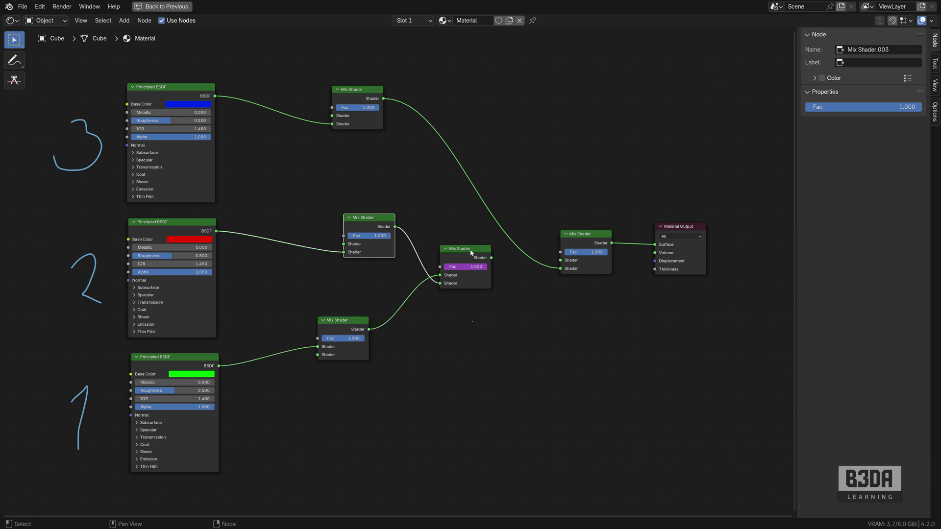
{"action": "left_click", "coordinate": [492, 259]}
{"action": "left_click_drag", "start_coordinate": [492, 259], "coordinate": [560, 260]}
Tidy the Mix Shader positions and restore the normal layout.
{"action": "left_click_drag", "start_coordinate": [349, 85], "coordinate": [345, 105]}
{"action": "left_click", "coordinate": [350, 321]}
{"action": "left_click_drag", "start_coordinate": [350, 321], "coordinate": [347, 325]}
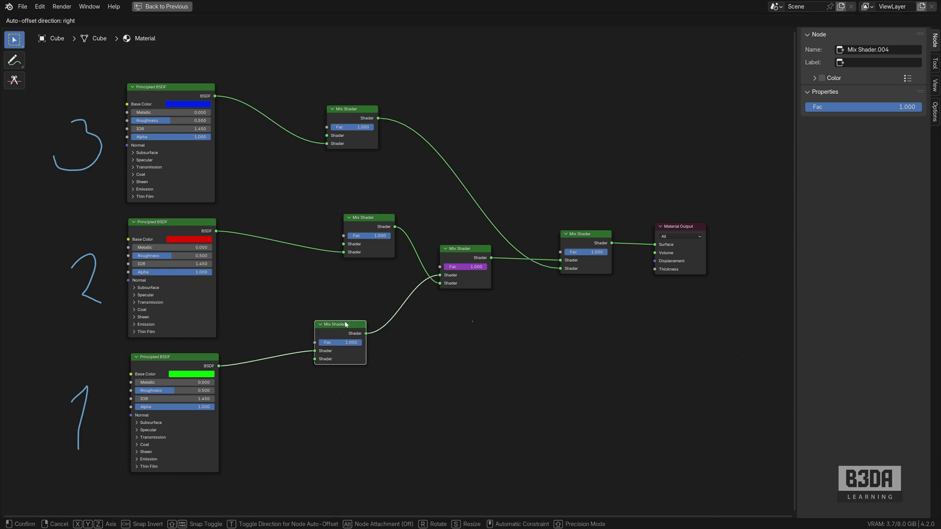
{"action": "left_click_drag", "start_coordinate": [373, 217], "coordinate": [342, 226]}
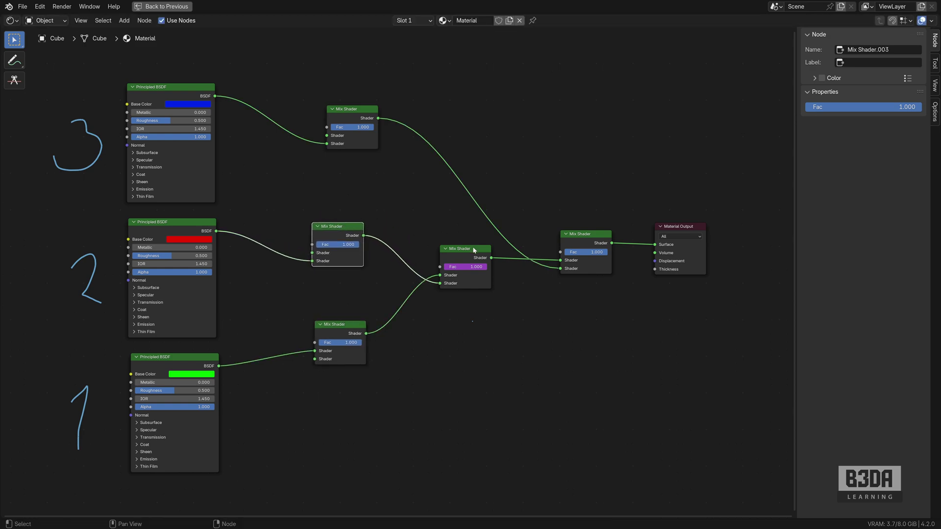
{"action": "left_click_drag", "start_coordinate": [470, 253], "coordinate": [445, 265]}
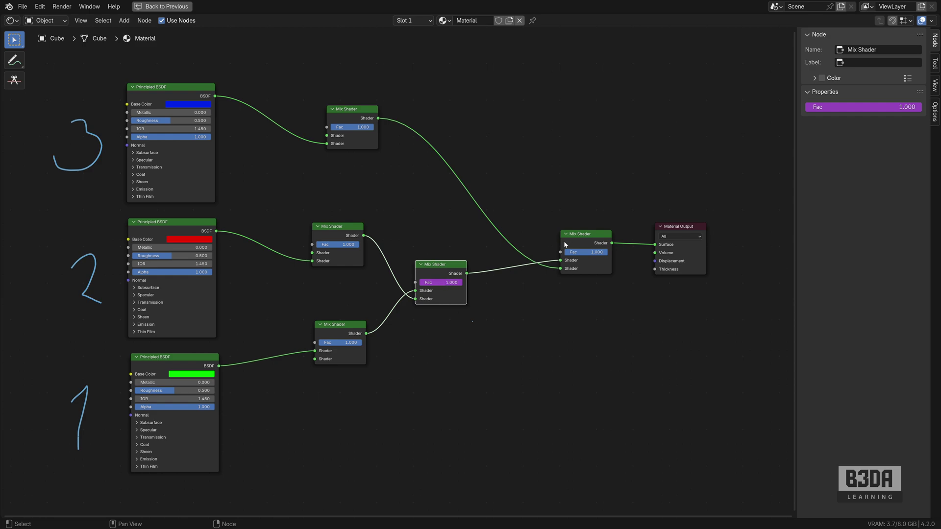
{"action": "left_click_drag", "start_coordinate": [588, 234], "coordinate": [560, 228]}
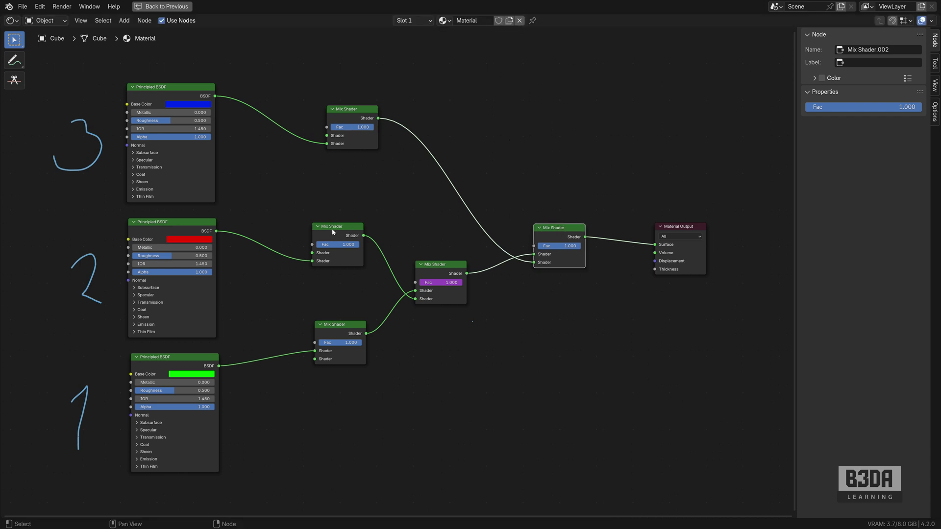
{"action": "left_click", "coordinate": [341, 142]}
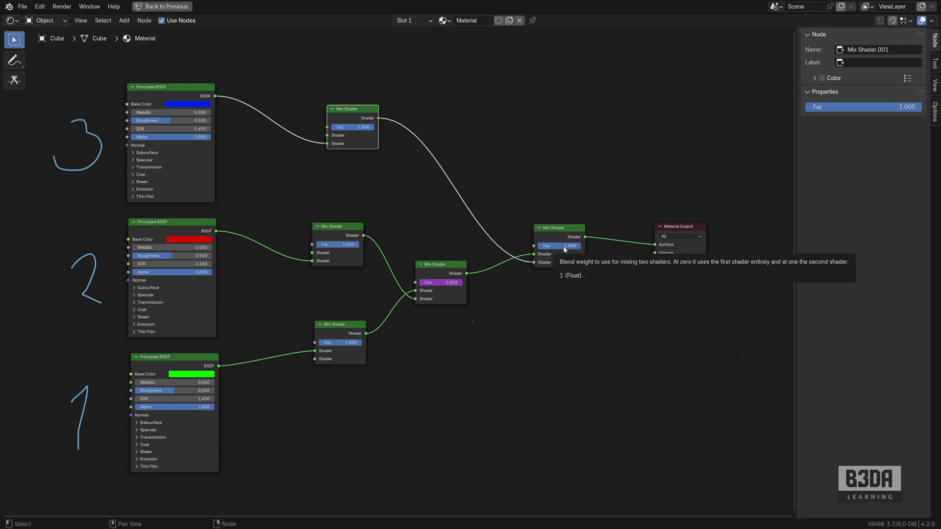
{"action": "scroll", "coordinate": [592, 330], "scroll_direction": "down", "scroll_amount": 2}
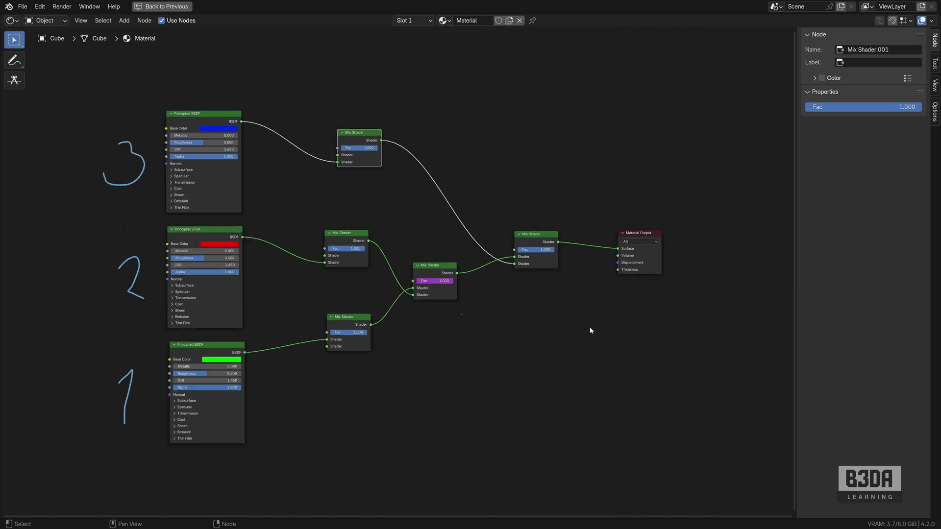
{"action": "key", "text": "ctrl+space"}
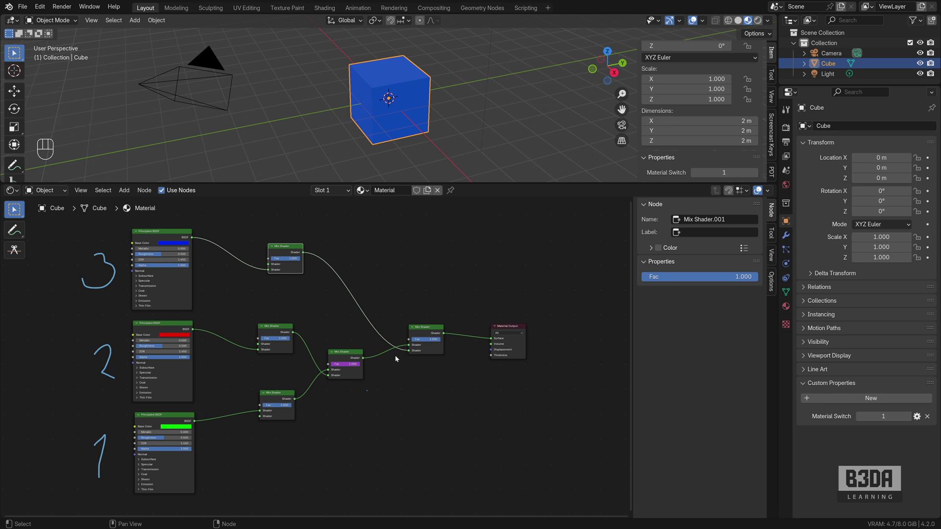
Open the driver settings for the middle Mix Shader's Fac and move the panel aside.
{"action": "scroll", "coordinate": [396, 356], "scroll_direction": "up", "scroll_amount": 4}
{"action": "middle_click_drag", "start_coordinate": [412, 361], "coordinate": [285, 338]}
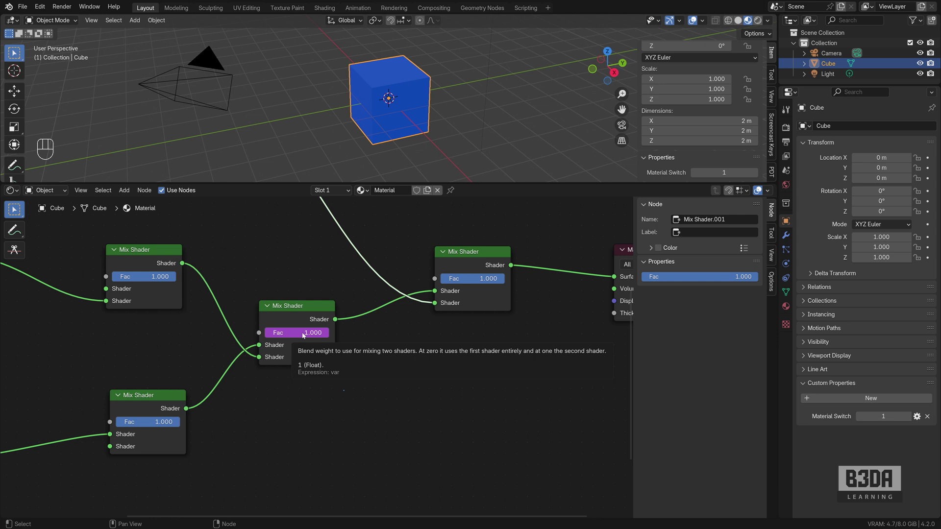
{"action": "right_click", "coordinate": [303, 335]}
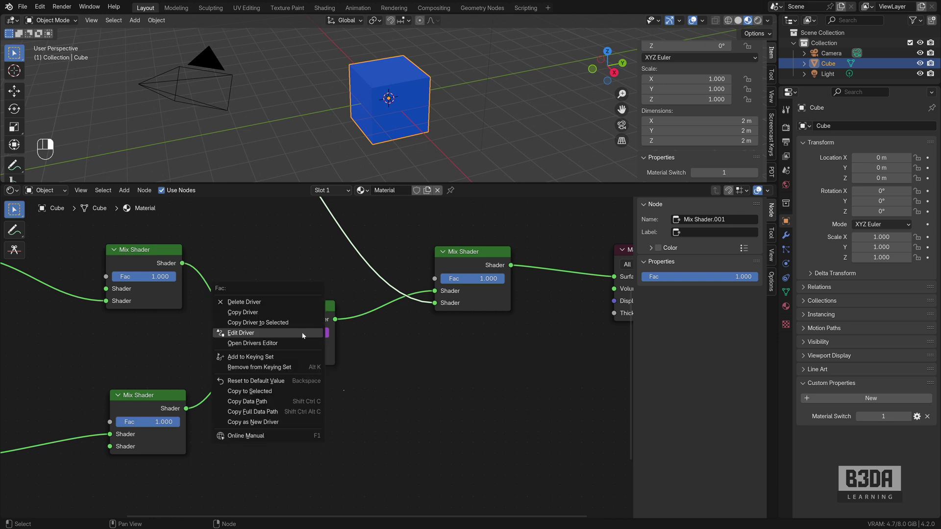
{"action": "left_click", "coordinate": [277, 334]}
{"action": "left_click_drag", "start_coordinate": [261, 275], "coordinate": [290, 209]}
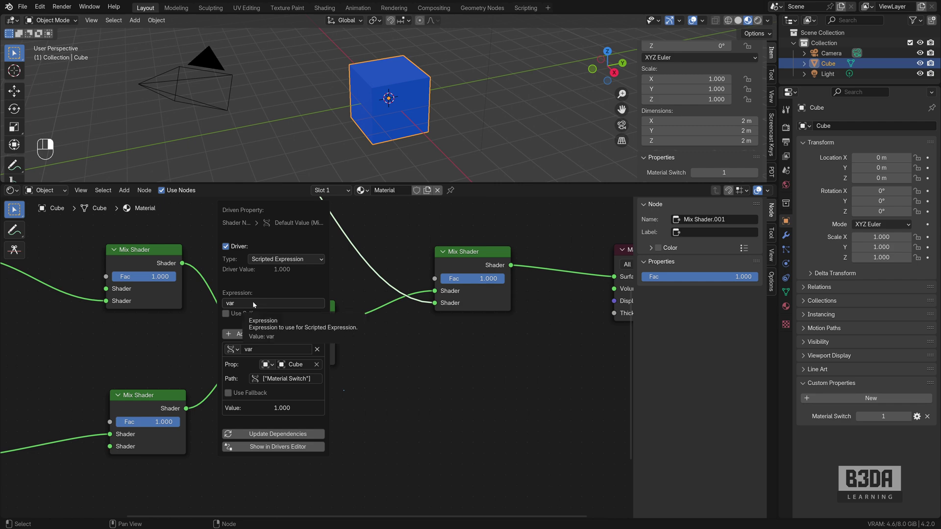
{"action": "left_click_drag", "start_coordinate": [287, 211], "coordinate": [469, 225]}
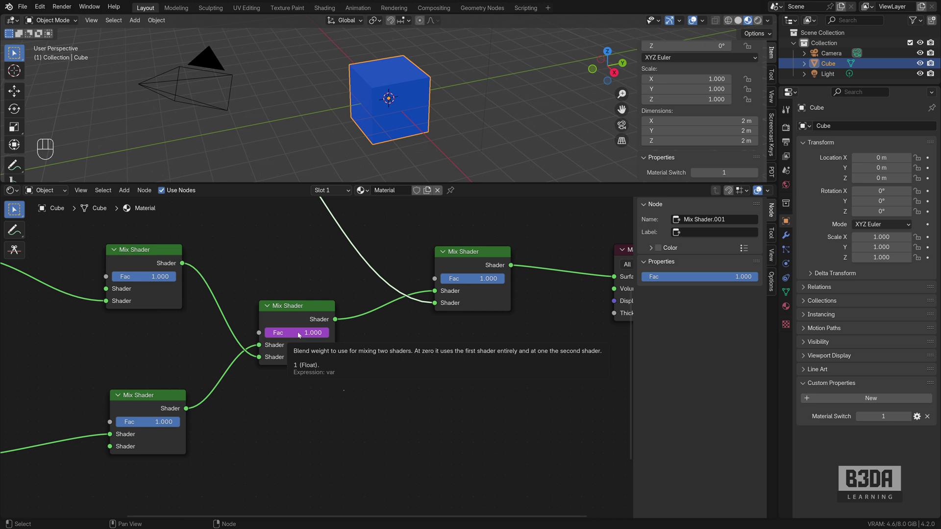
Change the middle Fac driver expression from var to var-1.
{"action": "right_click", "coordinate": [298, 336]}
{"action": "left_click", "coordinate": [297, 332]}
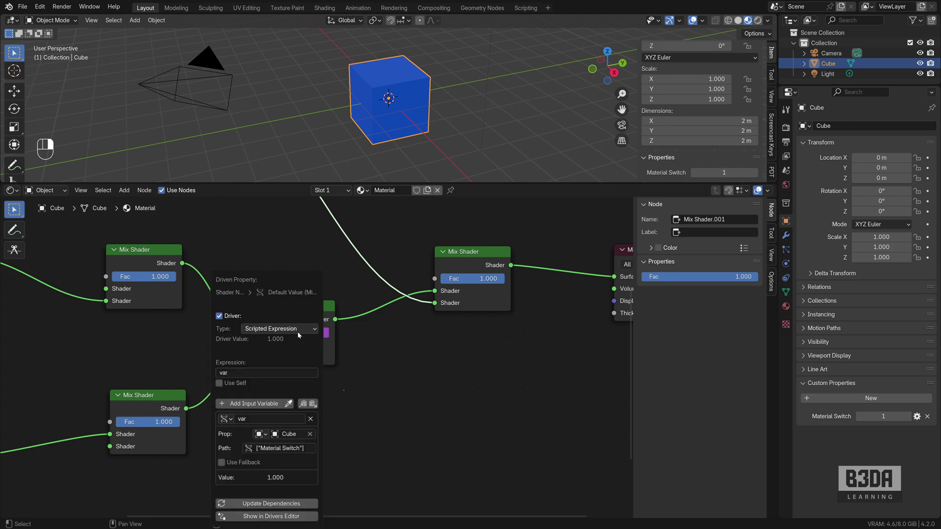
{"action": "left_click", "coordinate": [267, 372]}
{"action": "key", "text": "End"}
{"action": "type", "text": "-1"}
{"action": "key", "text": "Return"}
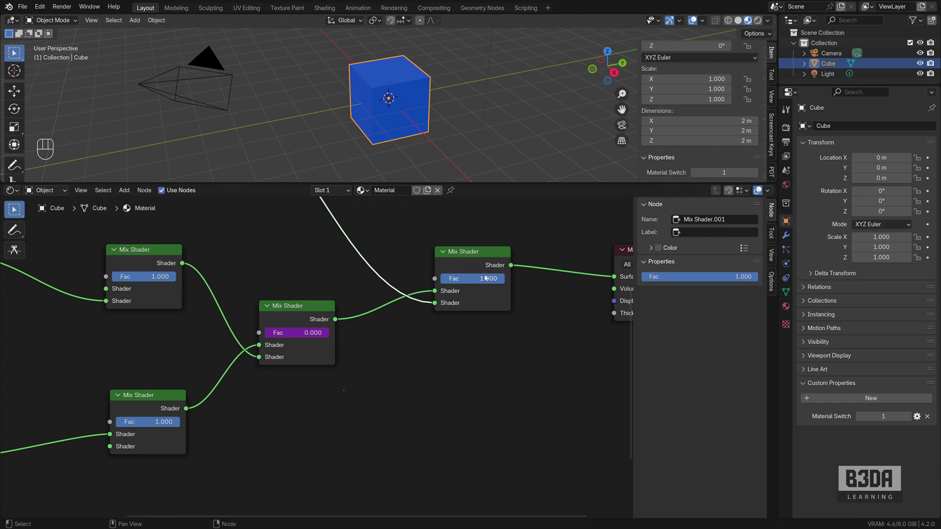
Set the final Mix Shader's Fac to 0 and test Material Switch at 2, back to 1.
{"action": "left_click_drag", "start_coordinate": [486, 278], "coordinate": [431, 284]}
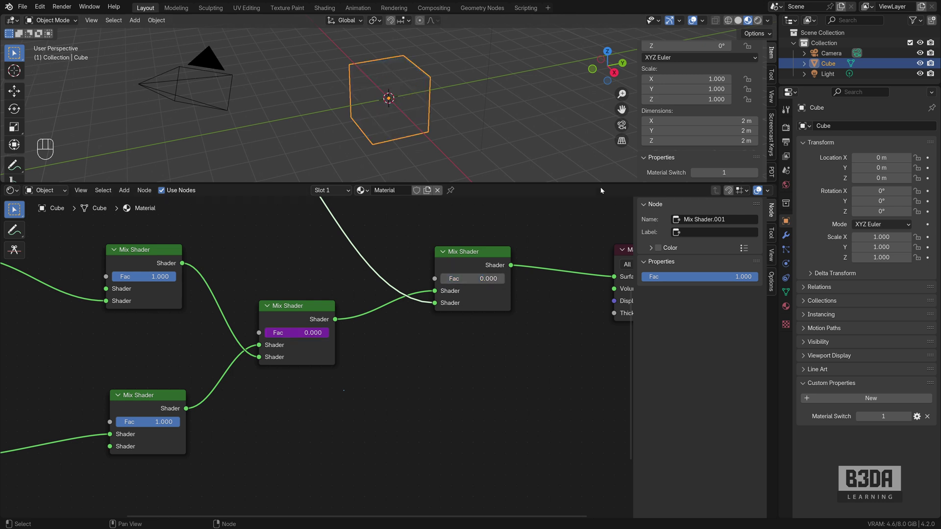
{"action": "left_click", "coordinate": [757, 174]}
{"action": "key", "text": "ctrl+z"}
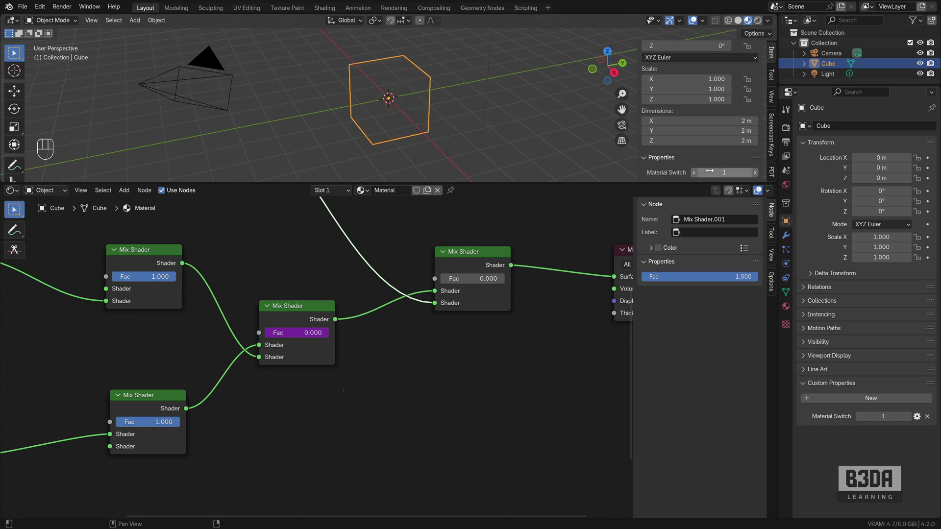
{"action": "left_click", "coordinate": [757, 174]}
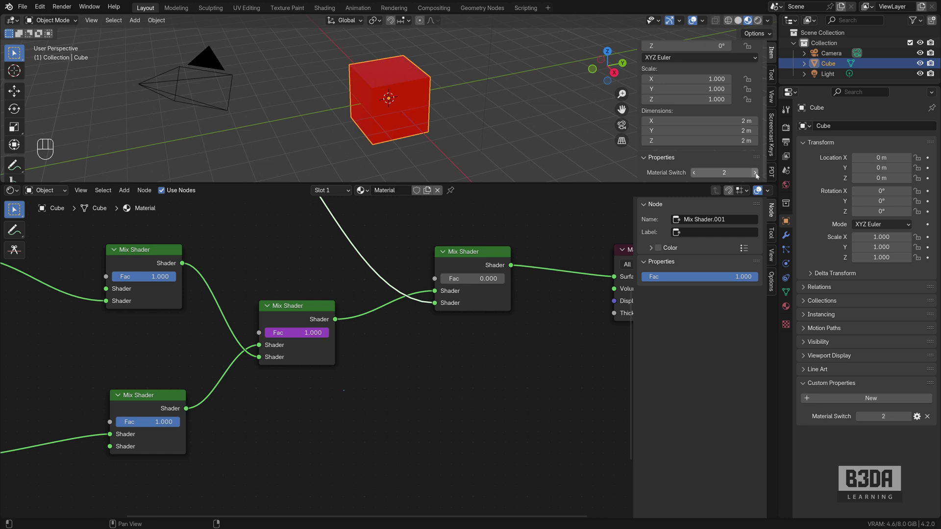
{"action": "left_click", "coordinate": [694, 173]}
{"action": "scroll", "coordinate": [352, 399], "scroll_direction": "down", "scroll_amount": 2}
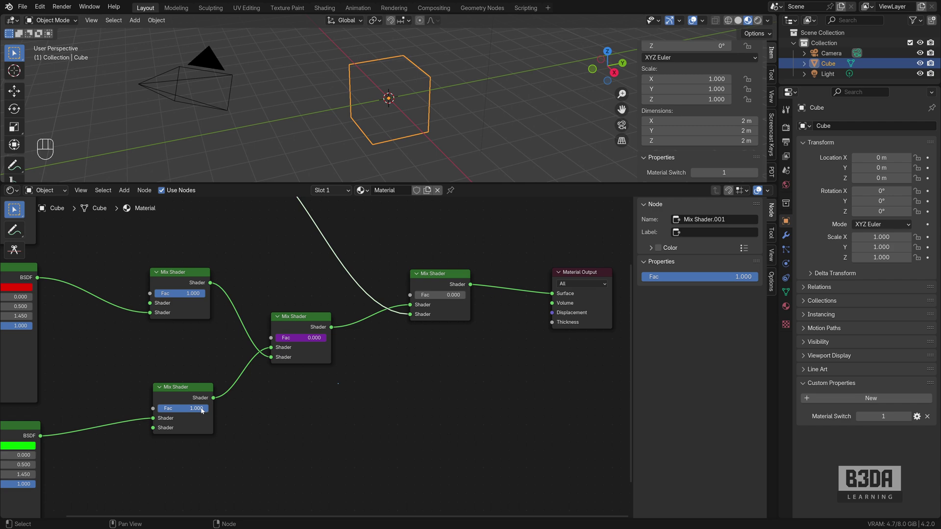
Set the lower Mix Shader's Fac to 0, show red at Material Switch 2, then set final Fac to 1.
{"action": "left_click_drag", "start_coordinate": [204, 410], "coordinate": [312, 399]}
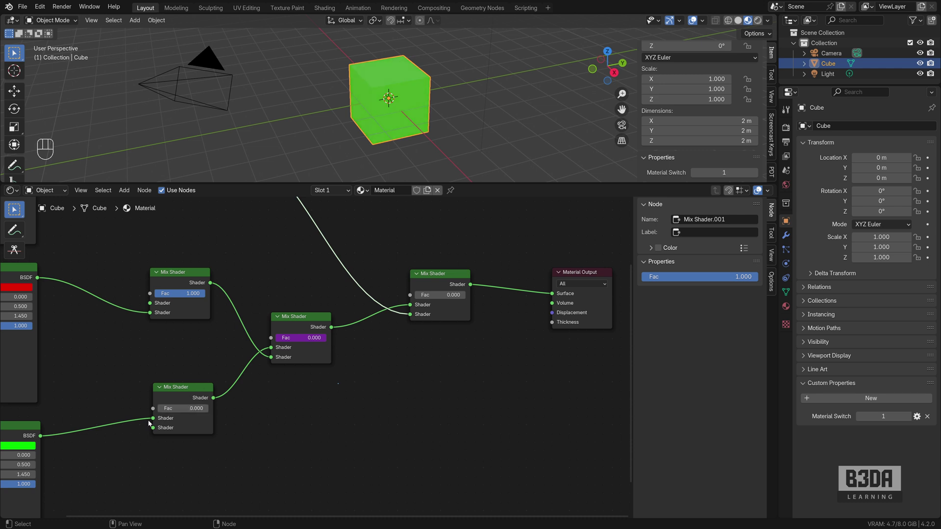
{"action": "left_click_drag", "start_coordinate": [732, 173], "coordinate": [732, 173]}
{"action": "left_click", "coordinate": [755, 173]}
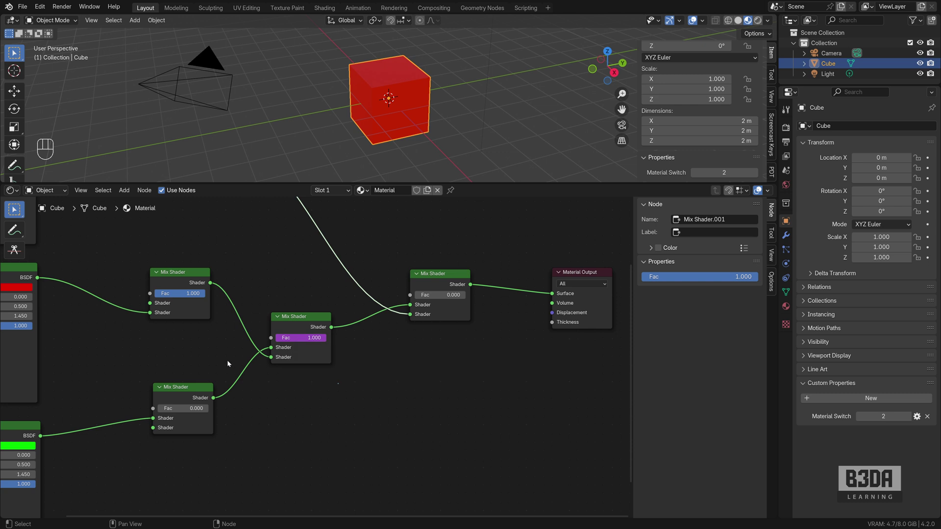
{"action": "scroll", "coordinate": [319, 356], "scroll_direction": "down", "scroll_amount": 1}
{"action": "middle_click_drag", "start_coordinate": [378, 393], "coordinate": [433, 377]}
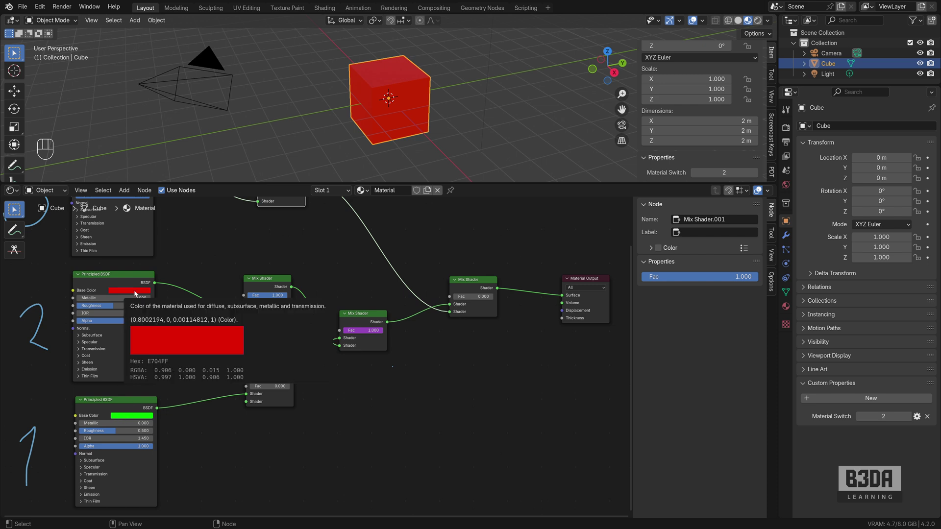
{"action": "left_click", "coordinate": [471, 297]}
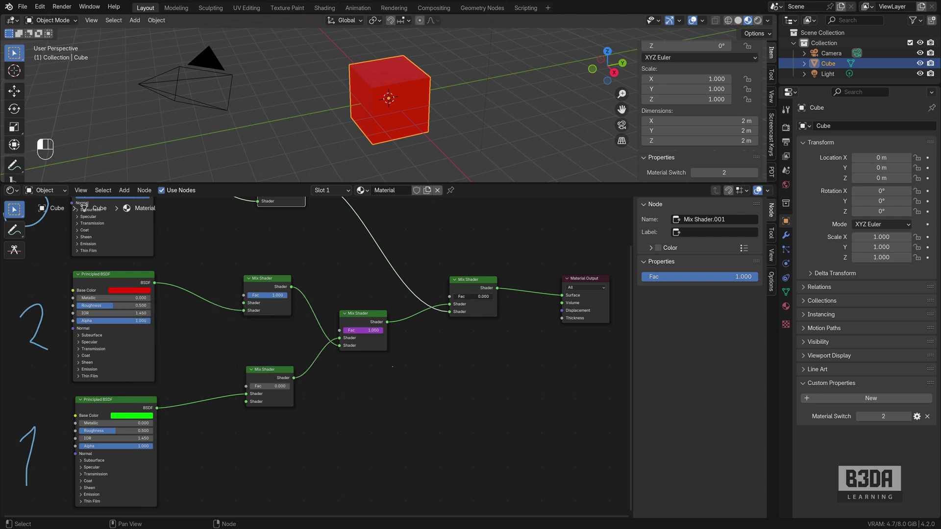
{"action": "mouse_move", "coordinate": [472, 297]}
{"action": "left_mouse_down"}
{"action": "mouse_move", "coordinate": [490, 296]}
{"action": "mouse_move", "coordinate": [460, 296]}
{"action": "left_mouse_up"}
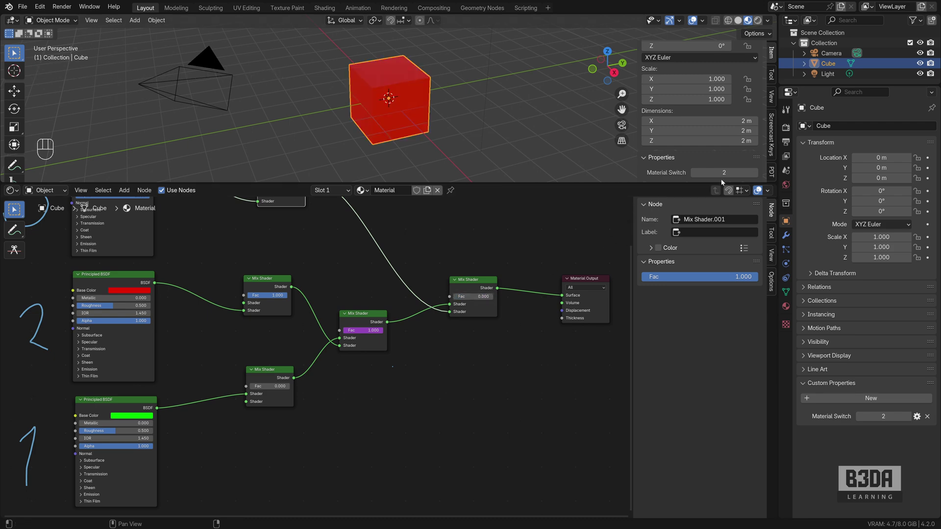
Add a driver to the final Mix Shader's Fac and copy Material Switch's data path.
{"action": "right_click", "coordinate": [479, 298]}
{"action": "left_click", "coordinate": [449, 307]}
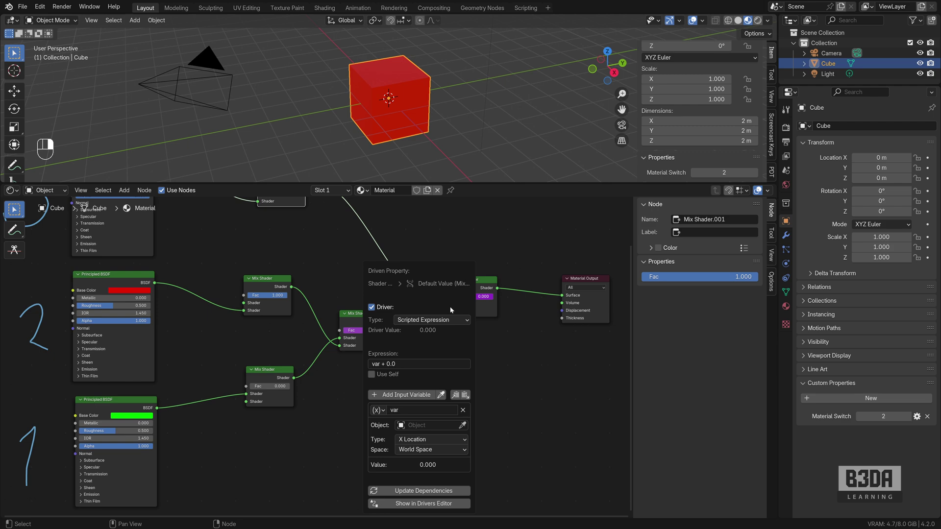
{"action": "right_click", "coordinate": [881, 416]}
{"action": "left_click", "coordinate": [833, 474]}
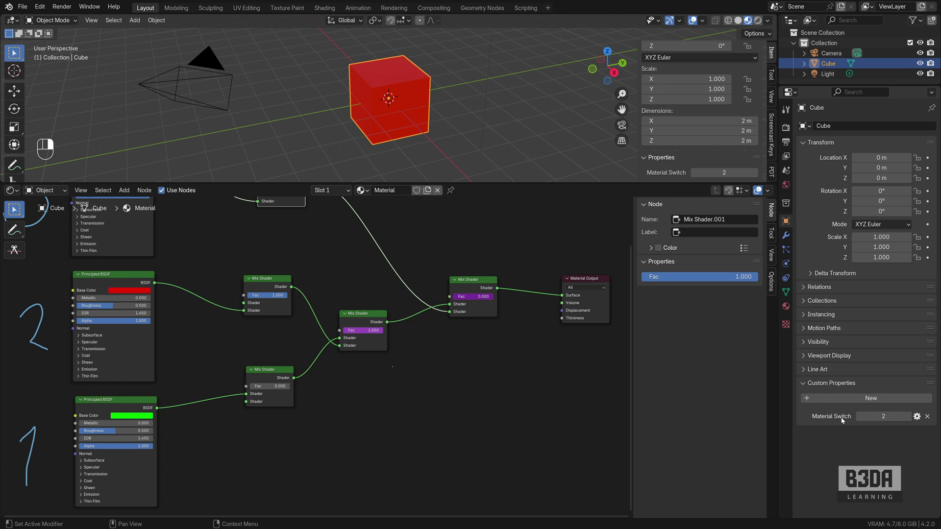
{"action": "right_click", "coordinate": [876, 416]}
{"action": "left_click", "coordinate": [833, 474]}
Make the driver variable a Single Property on Cube with the pasted Material Switch path.
{"action": "right_click", "coordinate": [475, 297]}
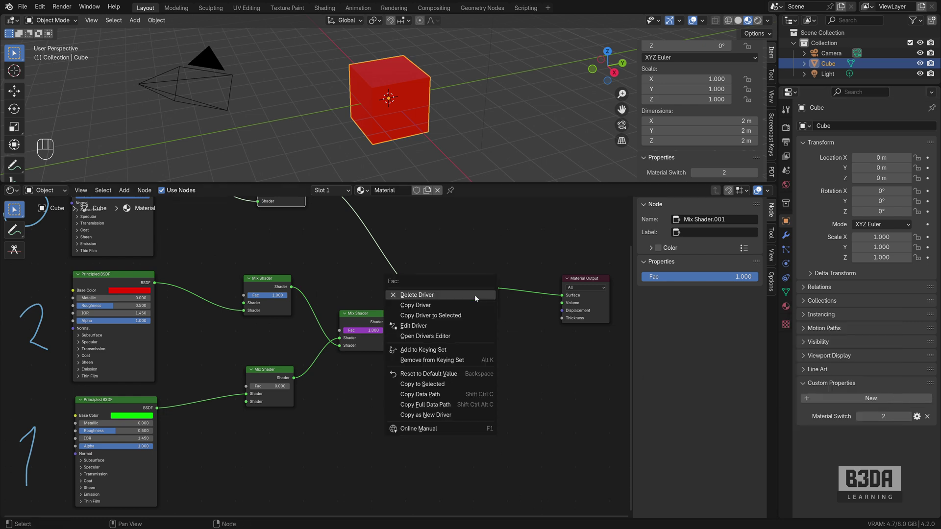
{"action": "left_click", "coordinate": [452, 323]}
{"action": "left_click_drag", "start_coordinate": [451, 322], "coordinate": [365, 239]}
{"action": "left_click", "coordinate": [296, 361]}
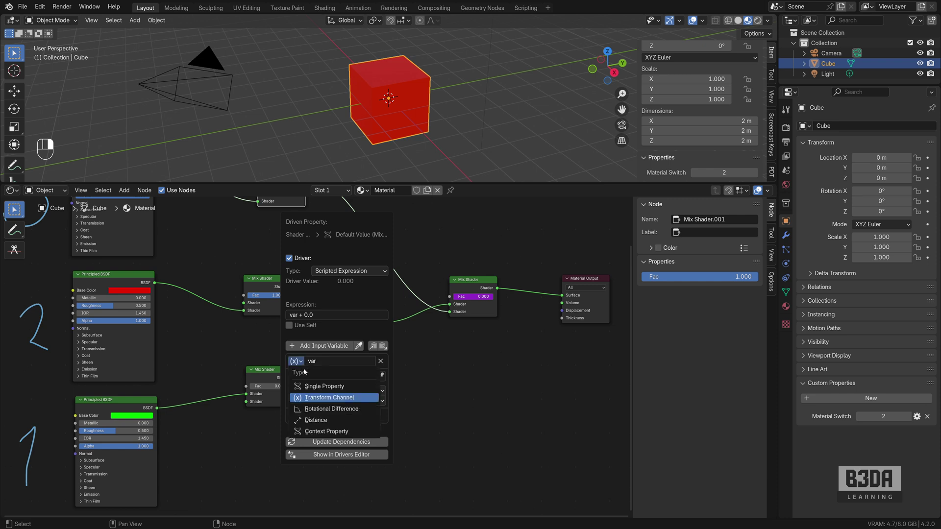
{"action": "left_click", "coordinate": [345, 385]}
{"action": "left_click", "coordinate": [345, 387]}
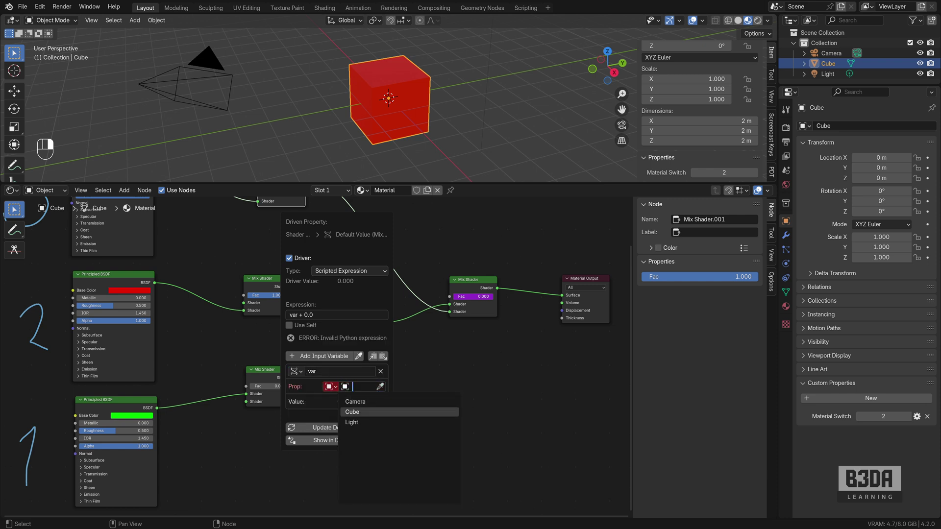
{"action": "left_click", "coordinate": [353, 412]}
{"action": "left_click", "coordinate": [353, 400]}
{"action": "type", "text": "[\"Material Switch\"]"}
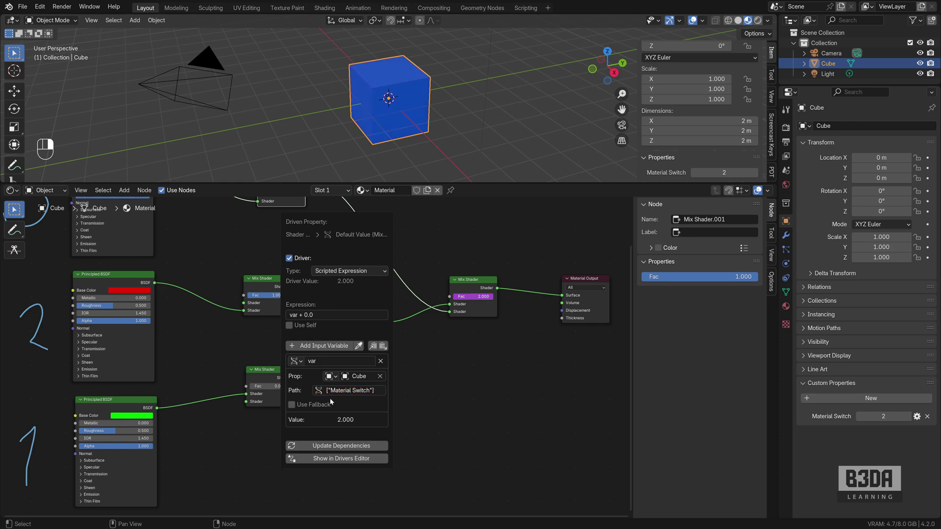
Set the final Fac driver expression to var-2.
{"action": "left_click", "coordinate": [339, 315]}
{"action": "key", "text": "Right"}
{"action": "key", "text": "BackSpace"}
{"action": "key", "text": "BackSpace"}
{"action": "key", "text": "BackSpace"}
{"action": "type", "text": "-2"}
{"action": "key", "text": "Return"}
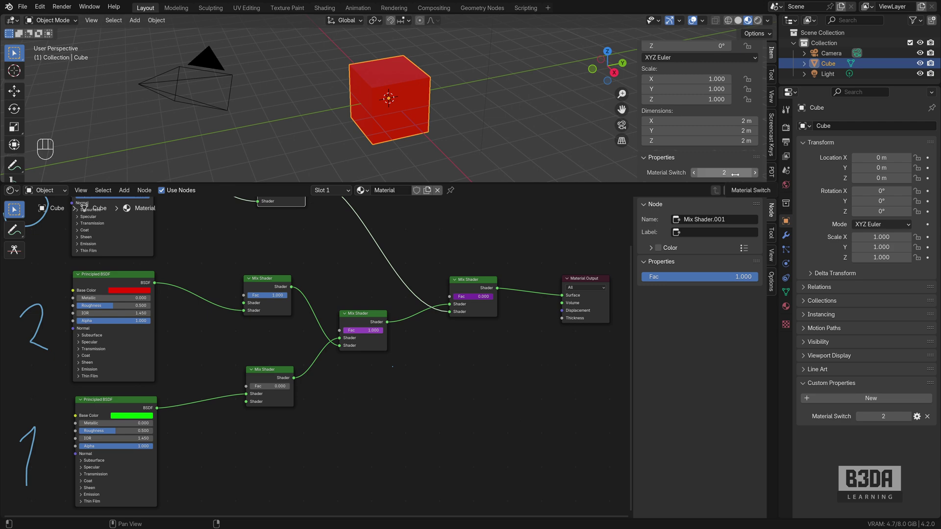
Step Material Switch through 1, 2 and 3, confirming green, red and blue.
{"action": "scroll", "coordinate": [401, 348], "scroll_direction": "down", "scroll_amount": 2}
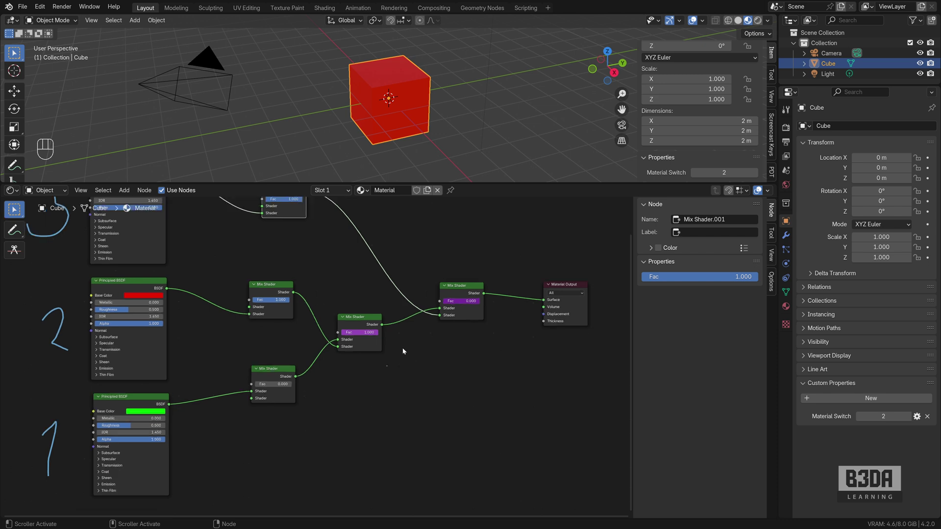
{"action": "middle_click_drag", "start_coordinate": [402, 347], "coordinate": [425, 375]}
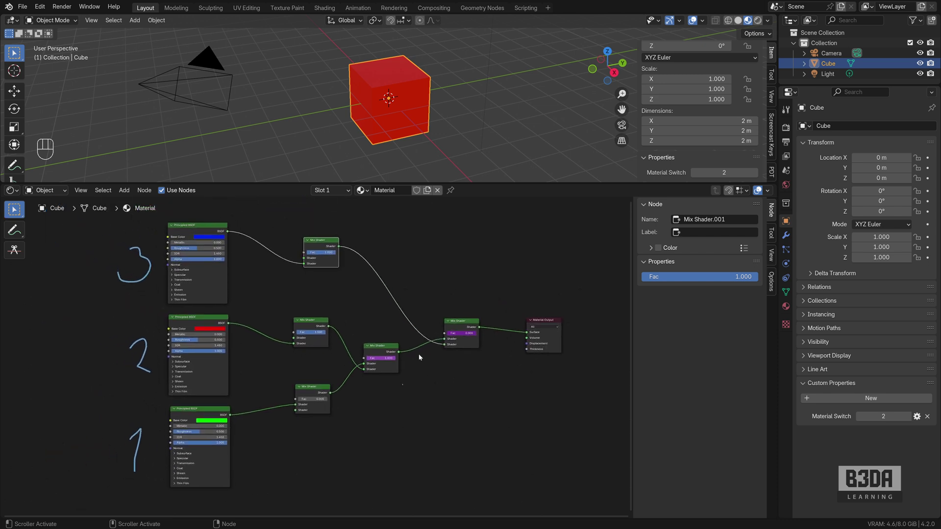
{"action": "left_click", "coordinate": [694, 173]}
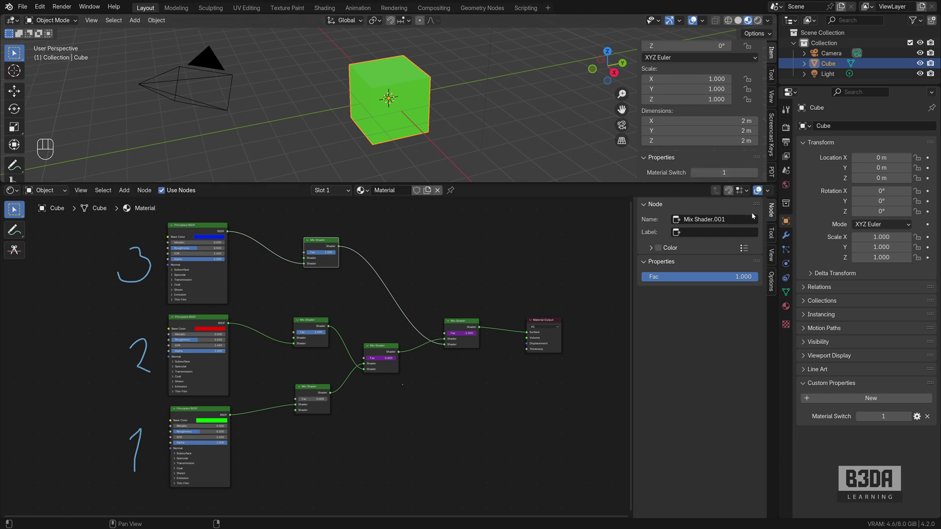
{"action": "left_click", "coordinate": [755, 173]}
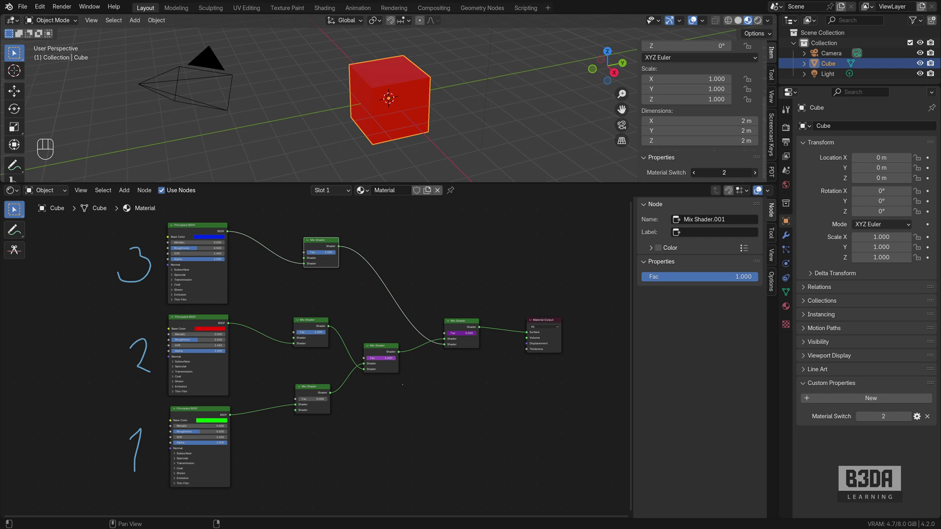
{"action": "left_click", "coordinate": [755, 173]}
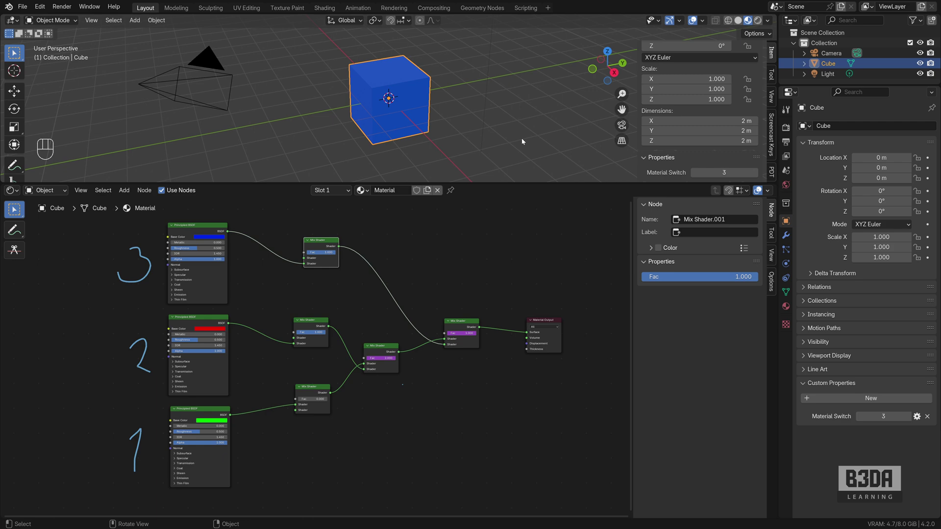
{"action": "scroll", "coordinate": [396, 327], "scroll_direction": "down", "scroll_amount": 2}
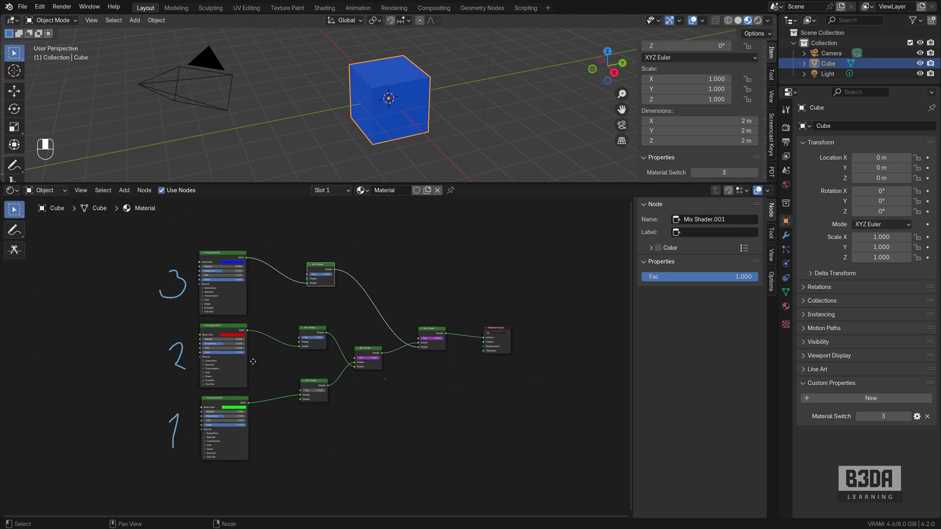
{"action": "middle_click_drag", "start_coordinate": [220, 289], "coordinate": [343, 280]}
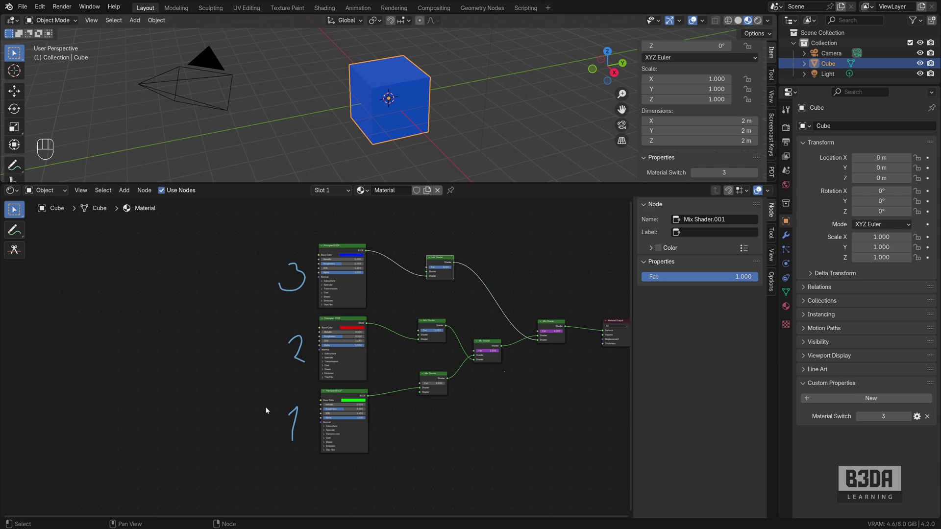
{"action": "middle_click_drag", "start_coordinate": [412, 300], "coordinate": [311, 307]}
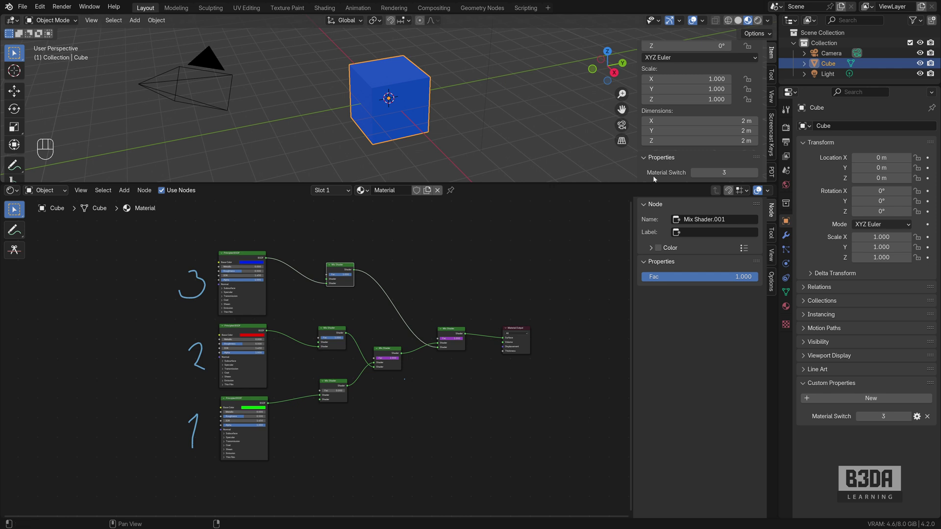